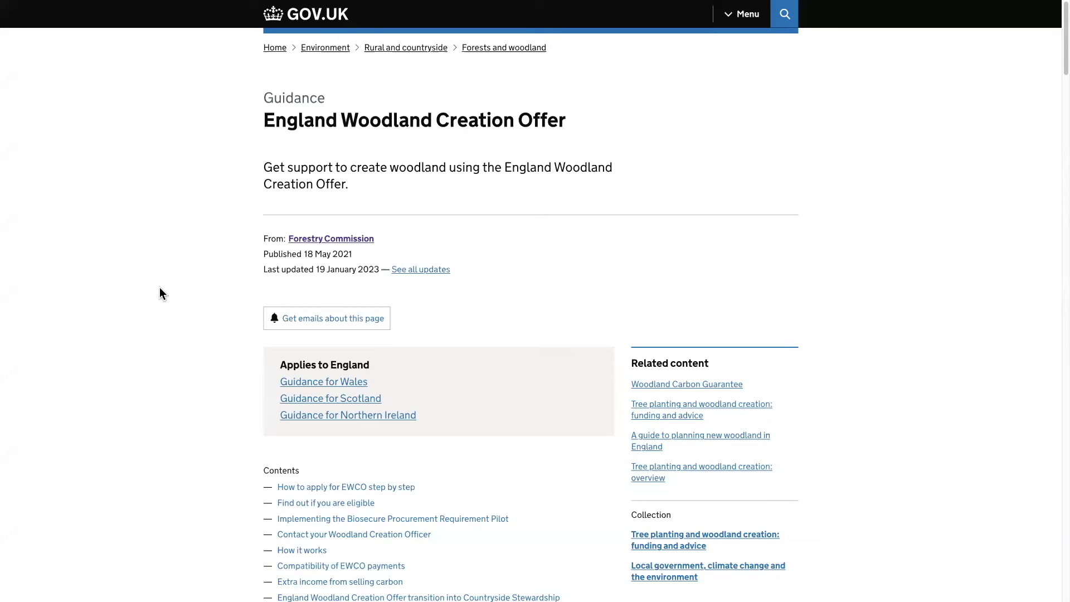
Scroll through the EWCO Checker article's Data Explained tables and carbon parameters.
scroll(160, 288, down, 3)
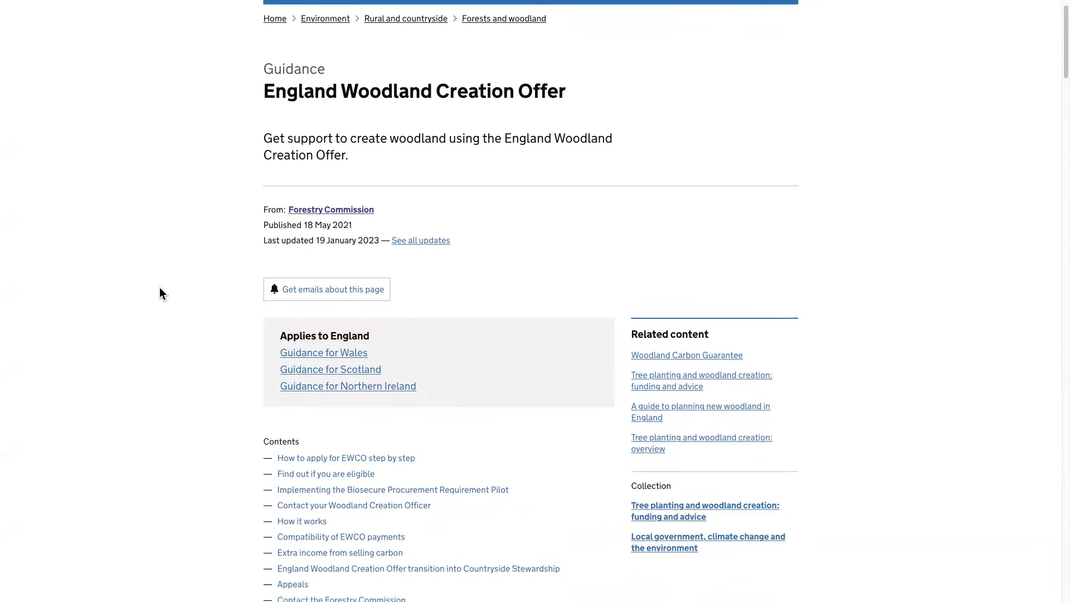
scroll(160, 288, down, 9)
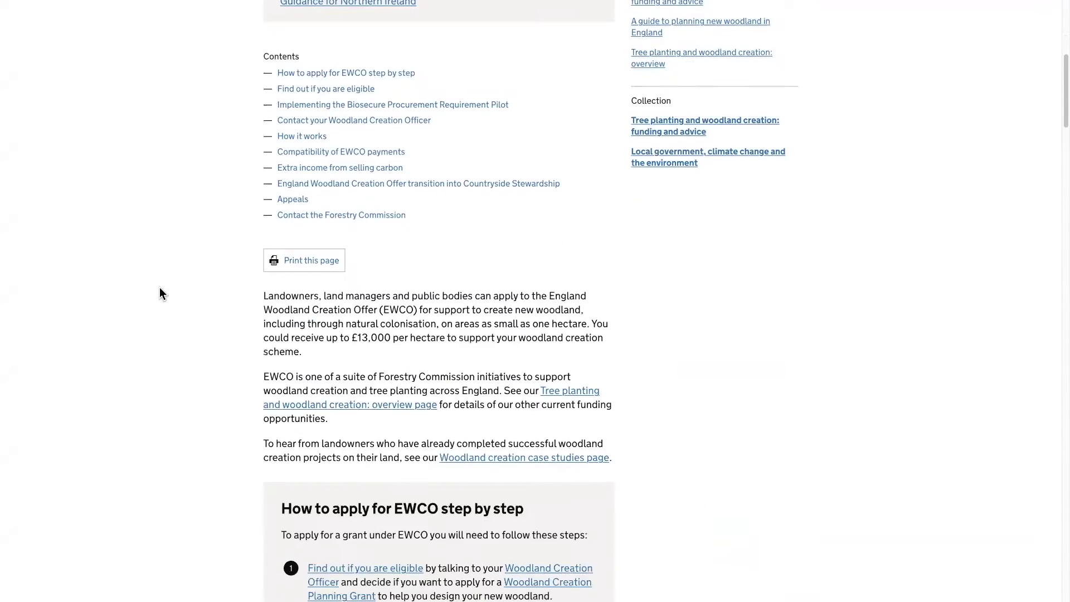
scroll(159, 288, down, 6)
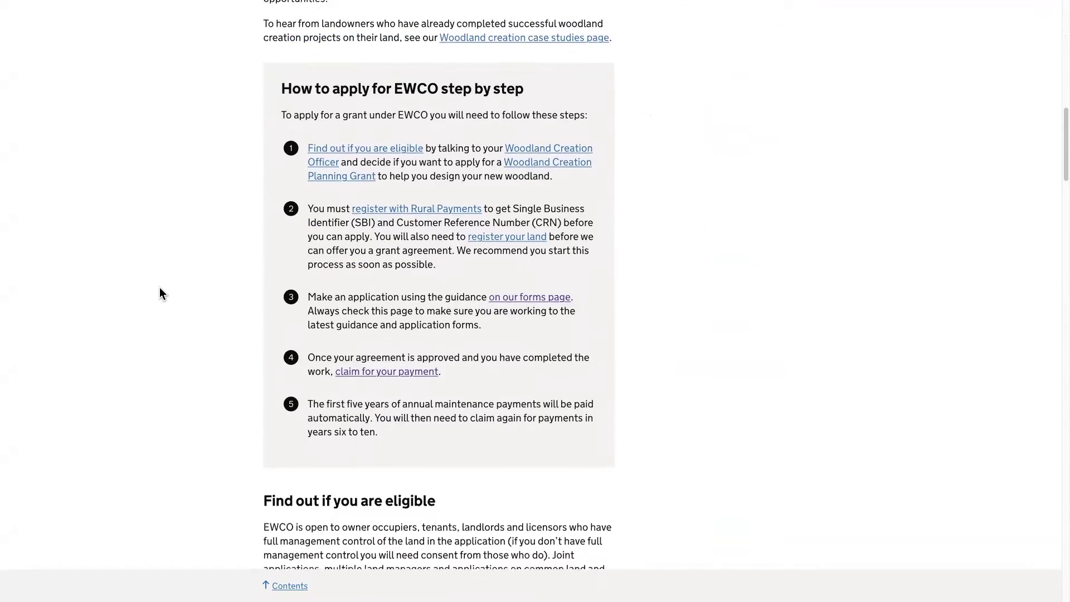
scroll(160, 291, down, 10)
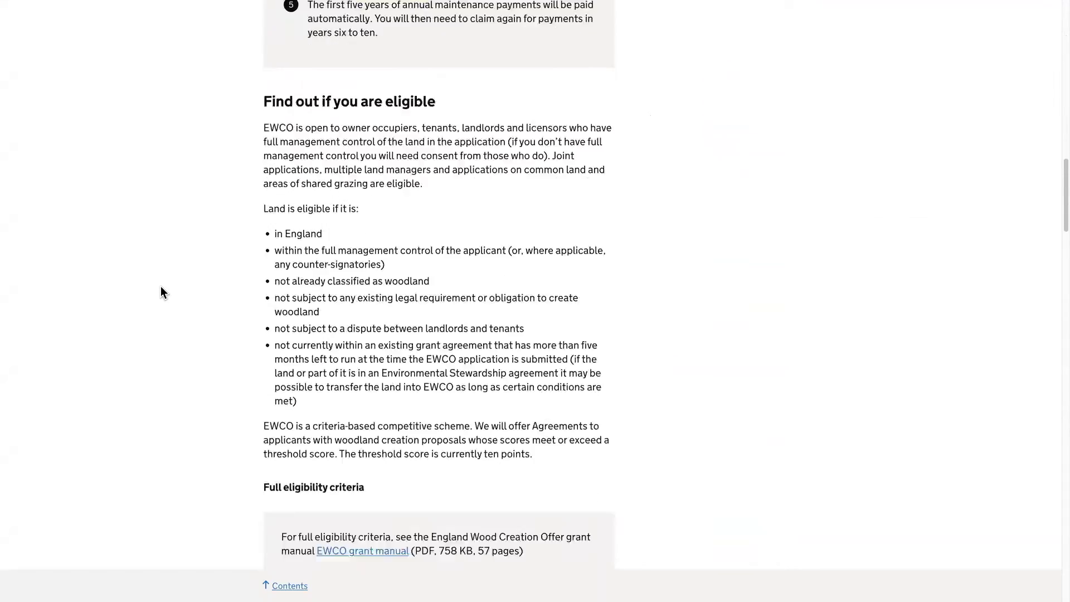
scroll(160, 287, down, 6)
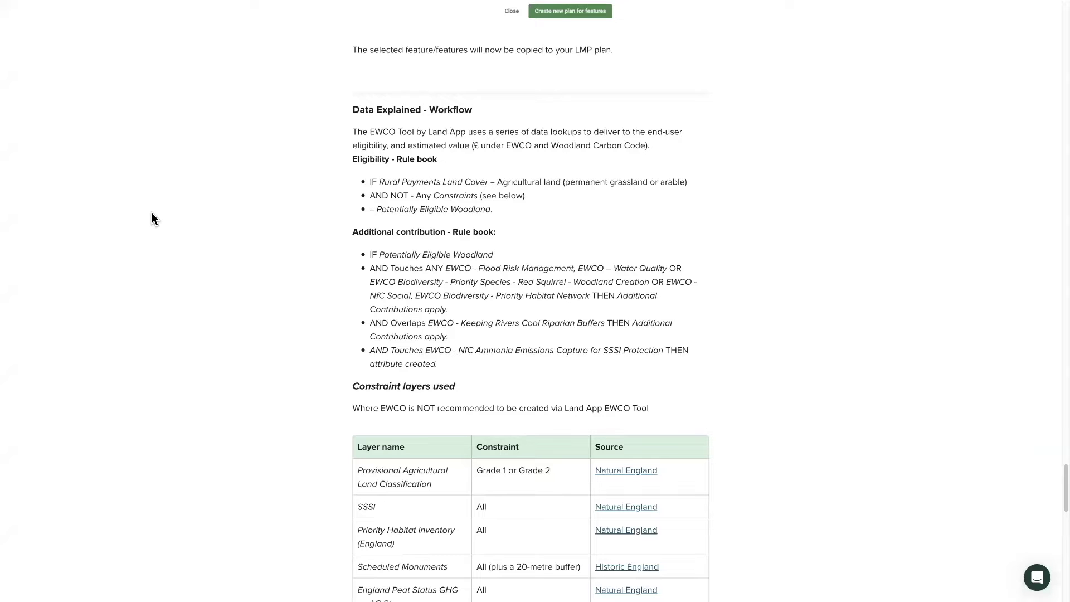
scroll(152, 212, down, 1)
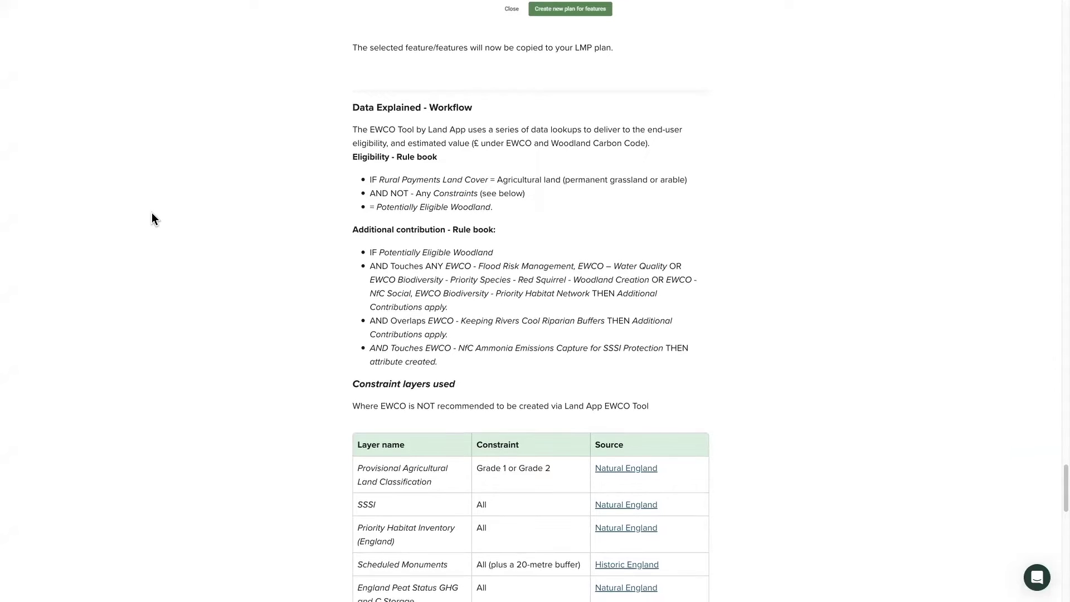
scroll(152, 215, down, 1)
scroll(152, 213, down, 3)
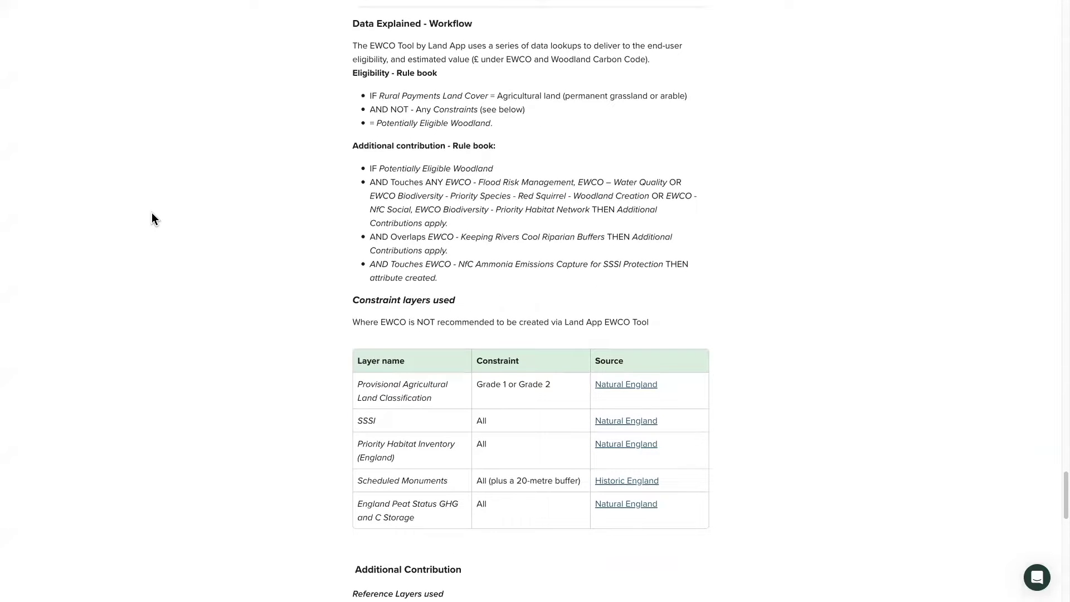
scroll(153, 214, down, 3)
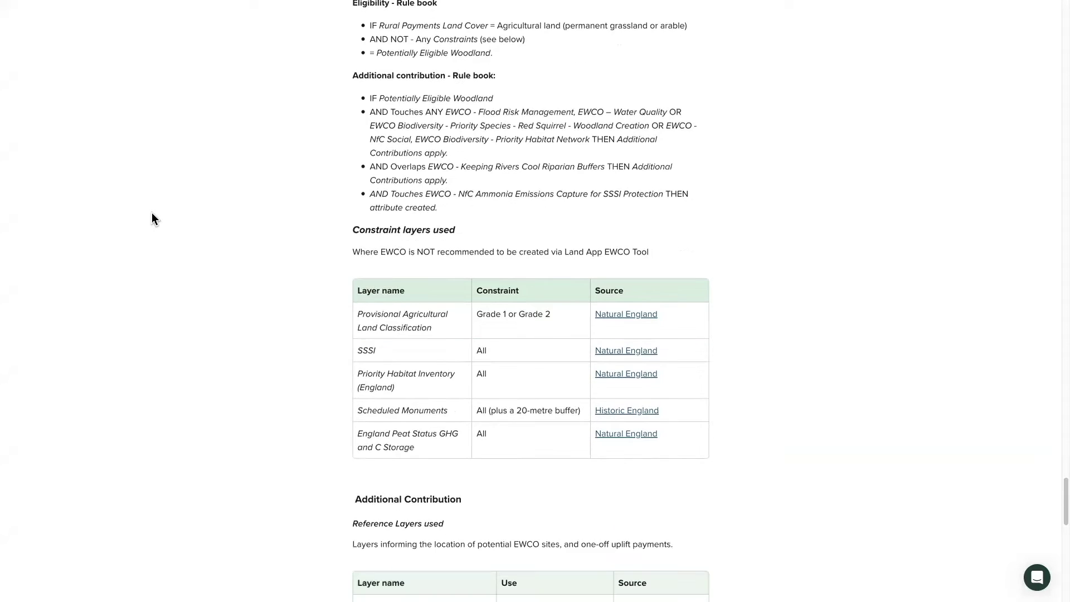
scroll(152, 214, down, 2)
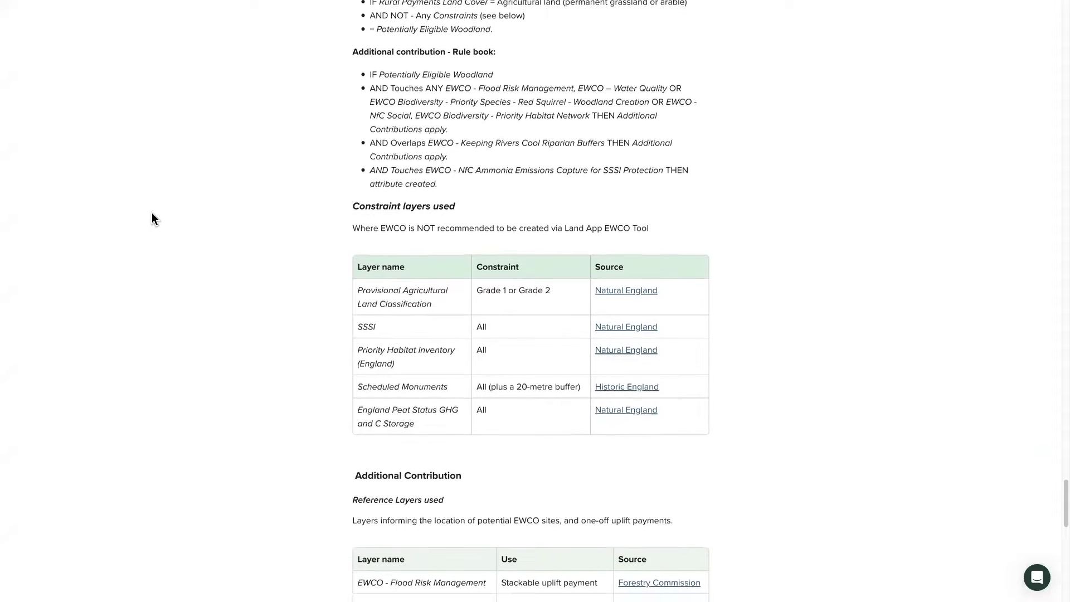
scroll(151, 213, down, 6)
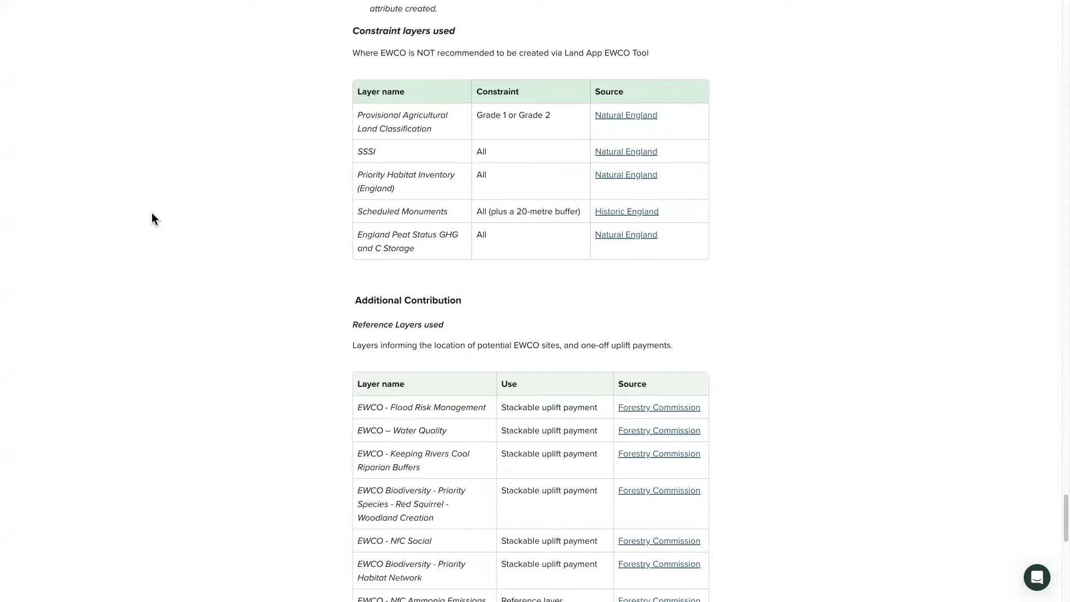
scroll(151, 213, down, 3)
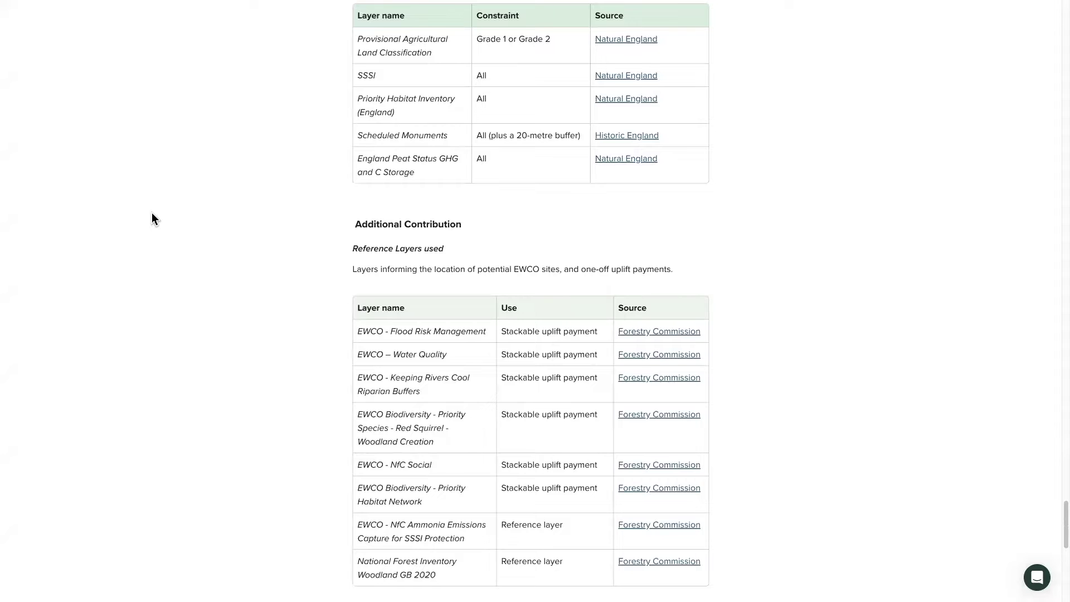
scroll(152, 214, down, 4)
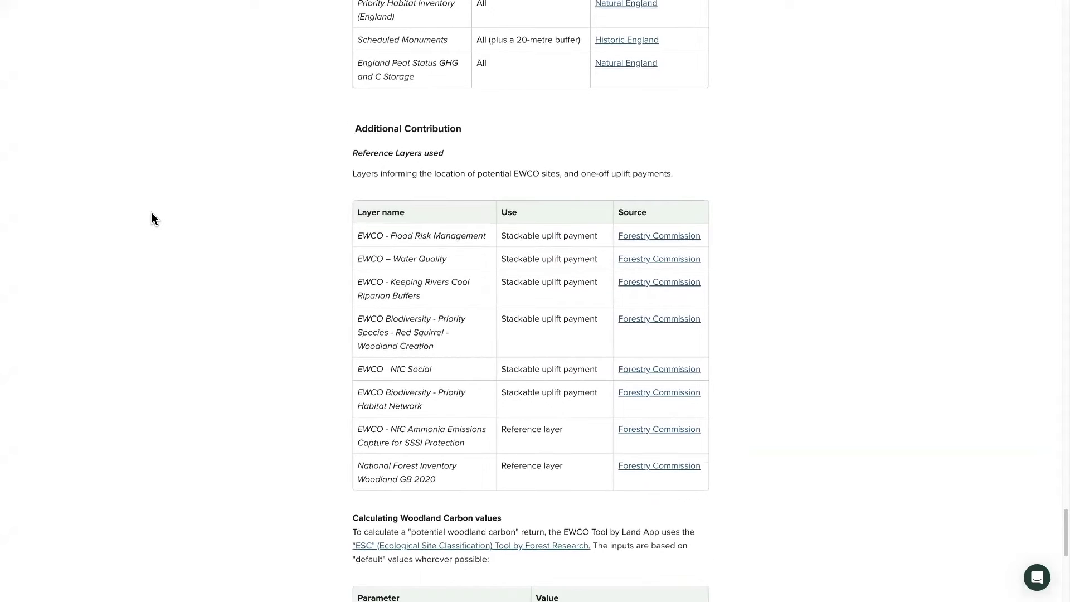
scroll(151, 218, down, 4)
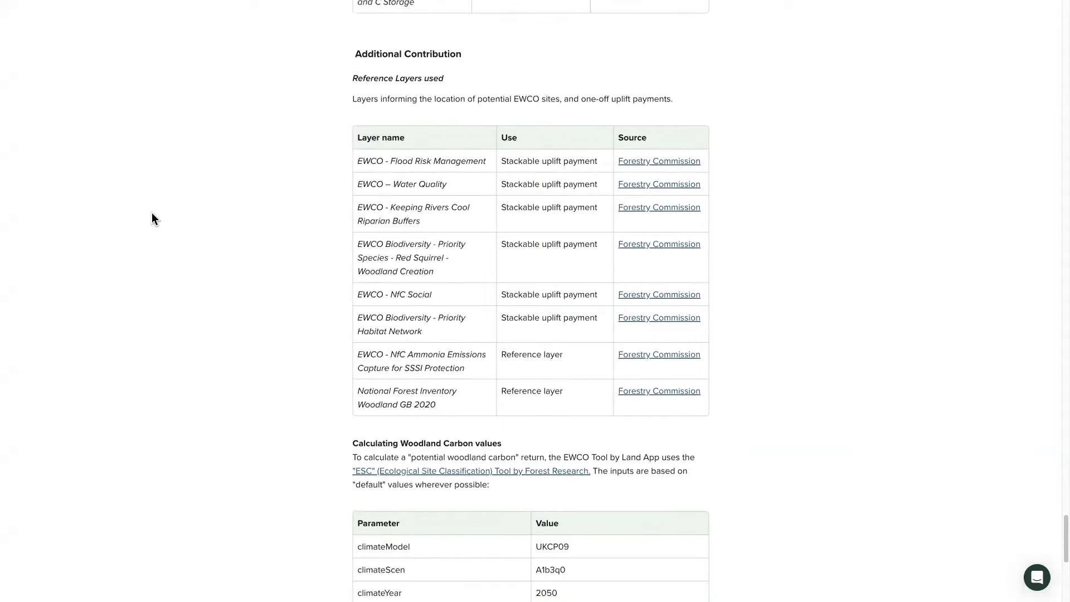
scroll(151, 218, down, 2)
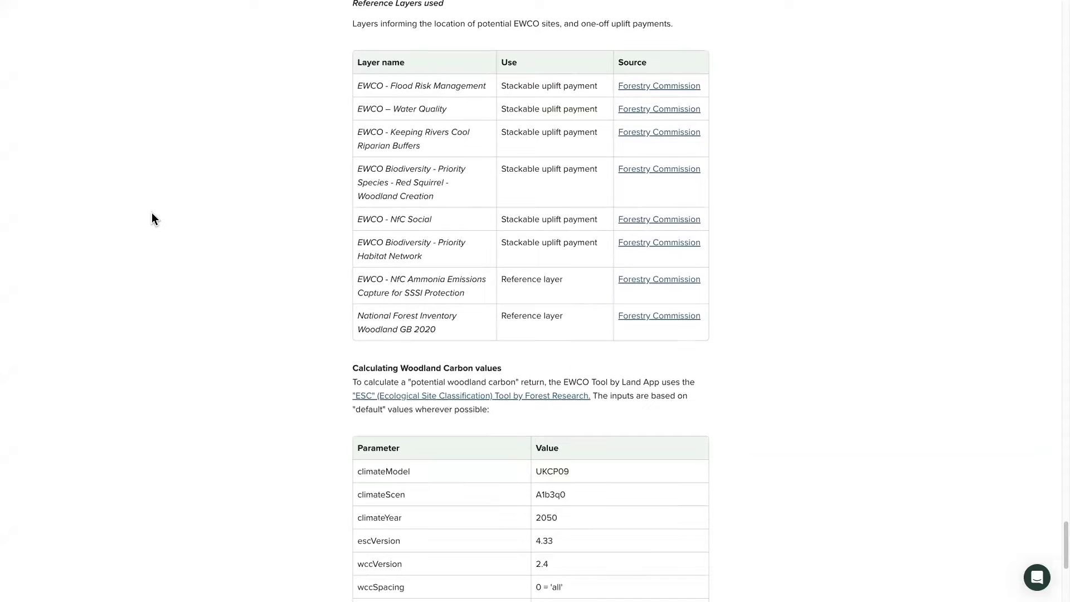
scroll(151, 215, down, 2)
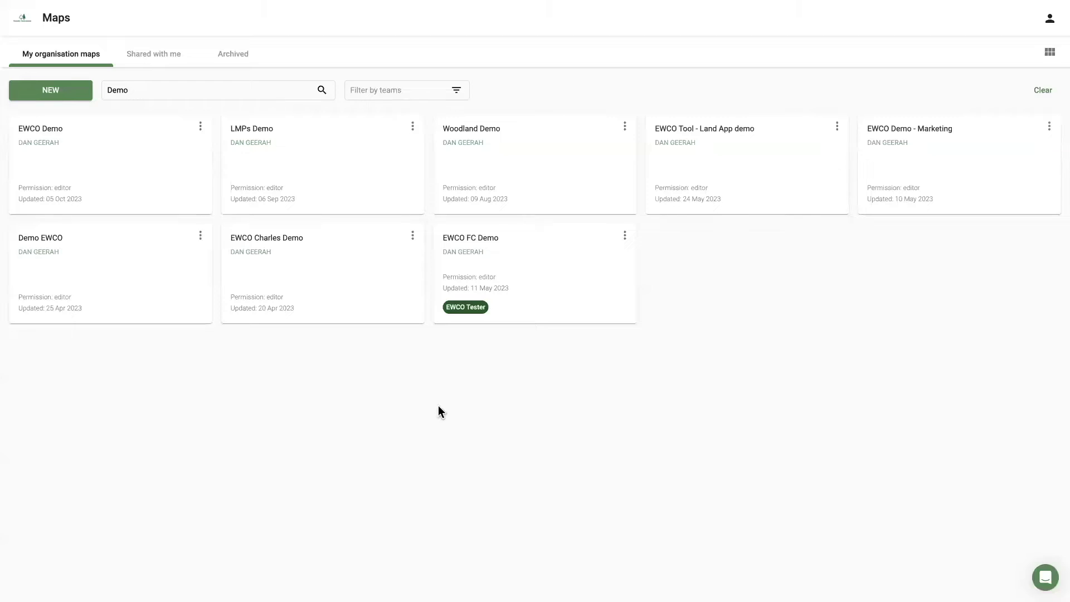
Create an empty map named 'Demo - EWCO Checker Tool'.
text(Demo - EWCO Checker Tool)
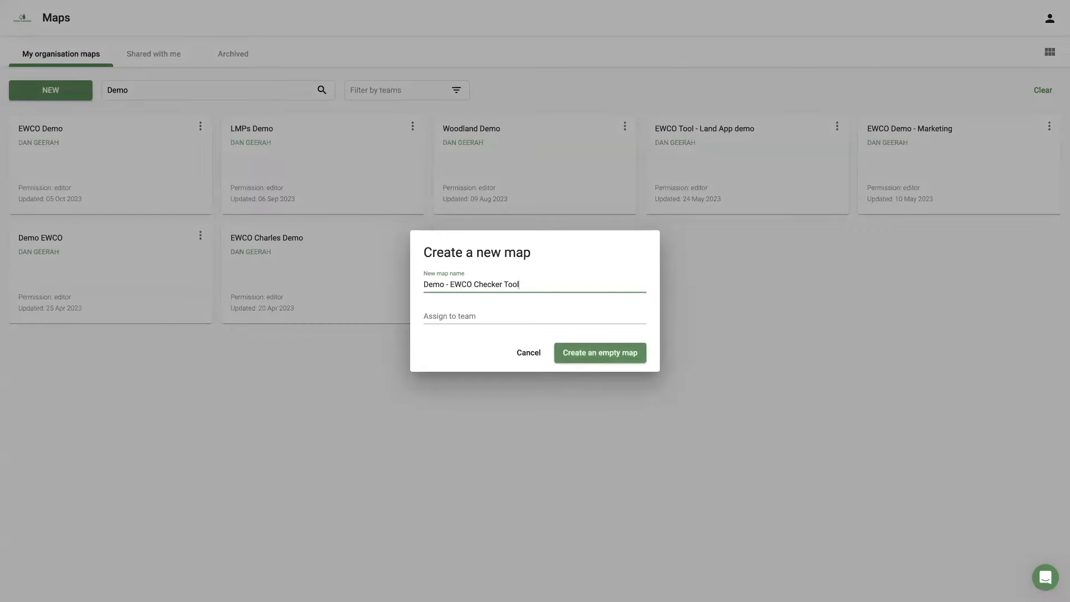
click(589, 352)
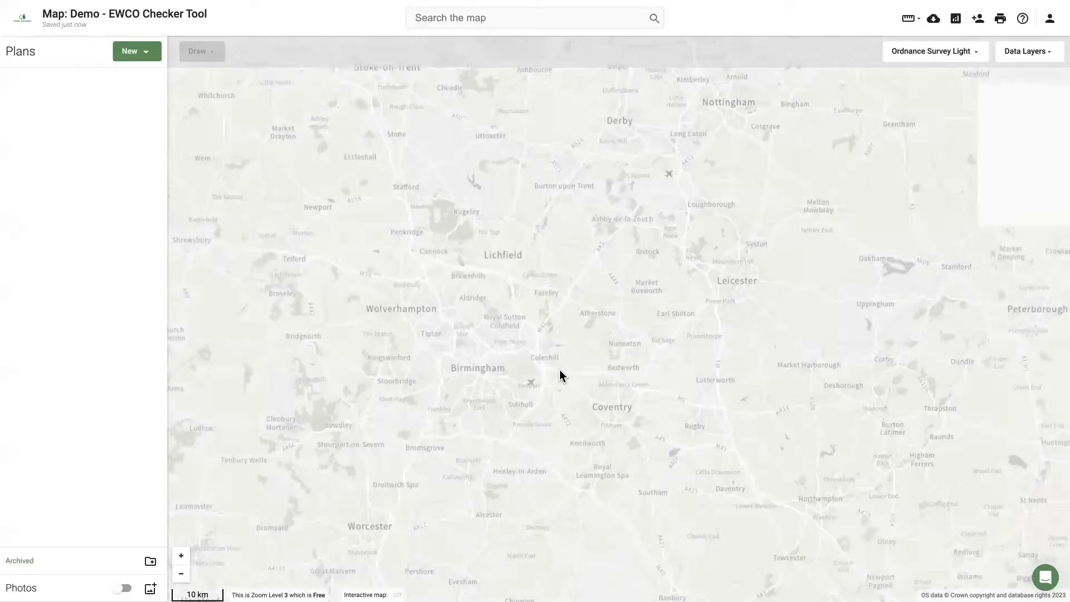
Start a Rural Payments Agency import using the business's SBI number, with Land Covers selected.
click(142, 55)
click(147, 106)
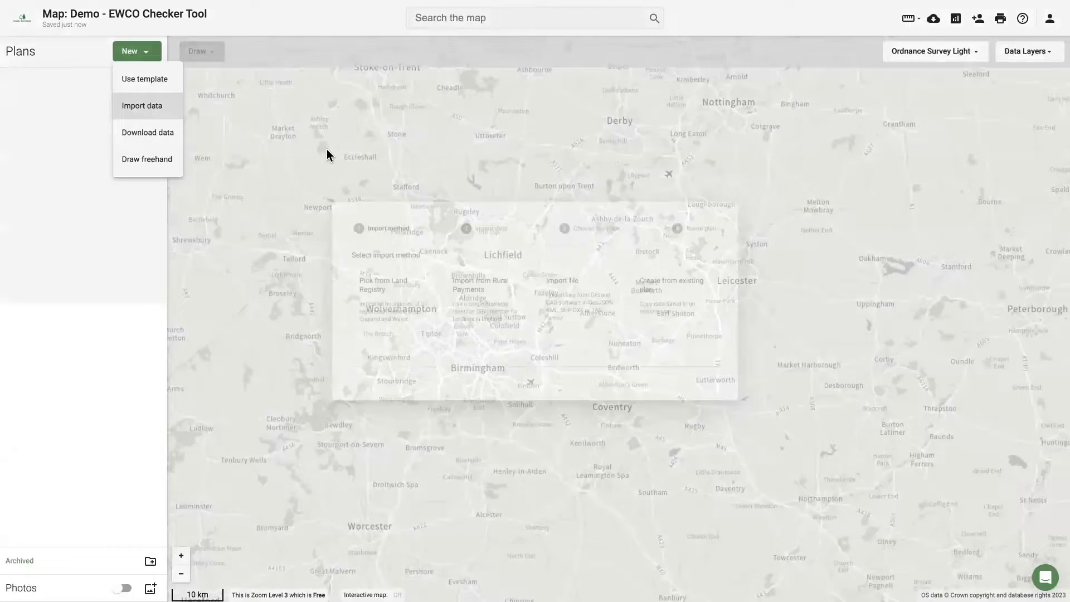
click(462, 306)
click(437, 267)
text(200523756)
click(544, 296)
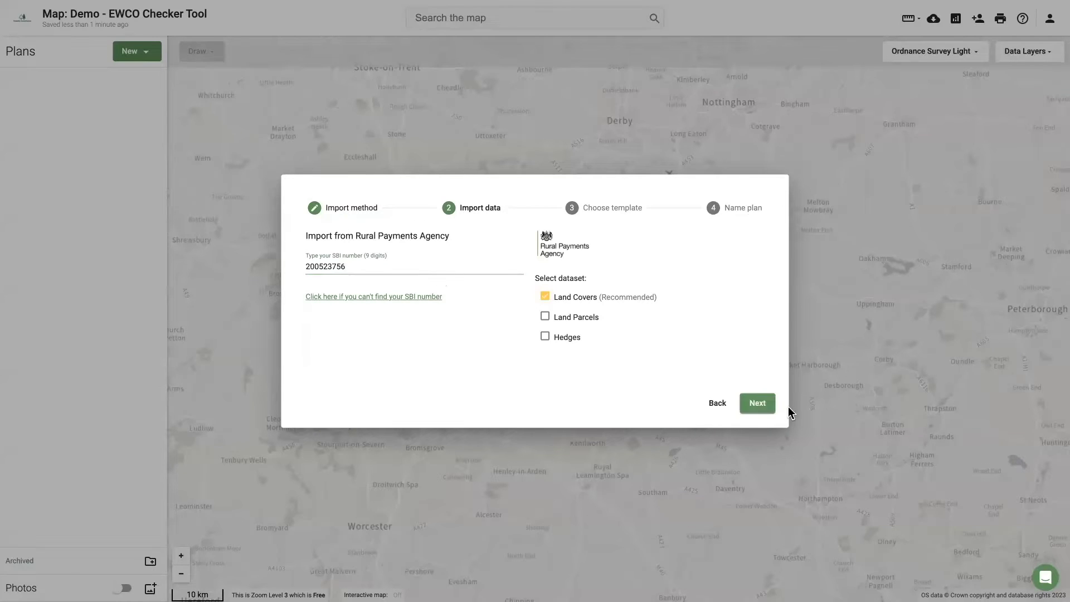
click(765, 403)
Use the Ecology & Conservation Basic Payment Scheme template, name the plan 'Land Covers -' plus the SBI.
click(460, 213)
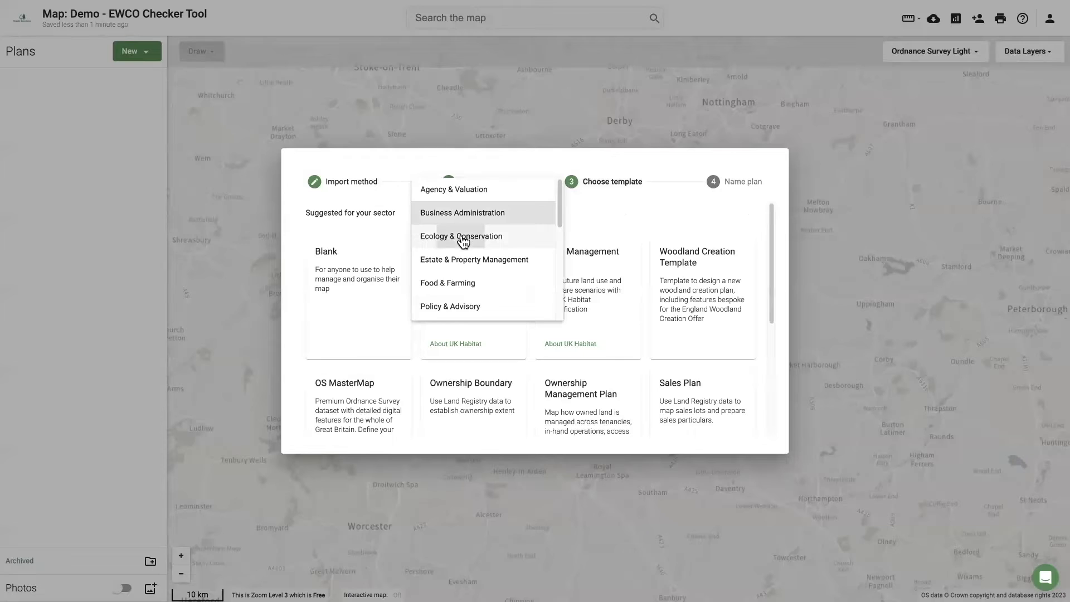
click(461, 235)
click(486, 318)
key(ctrl+a)
text(Land Cv)
text(vers -)
text(200523756)
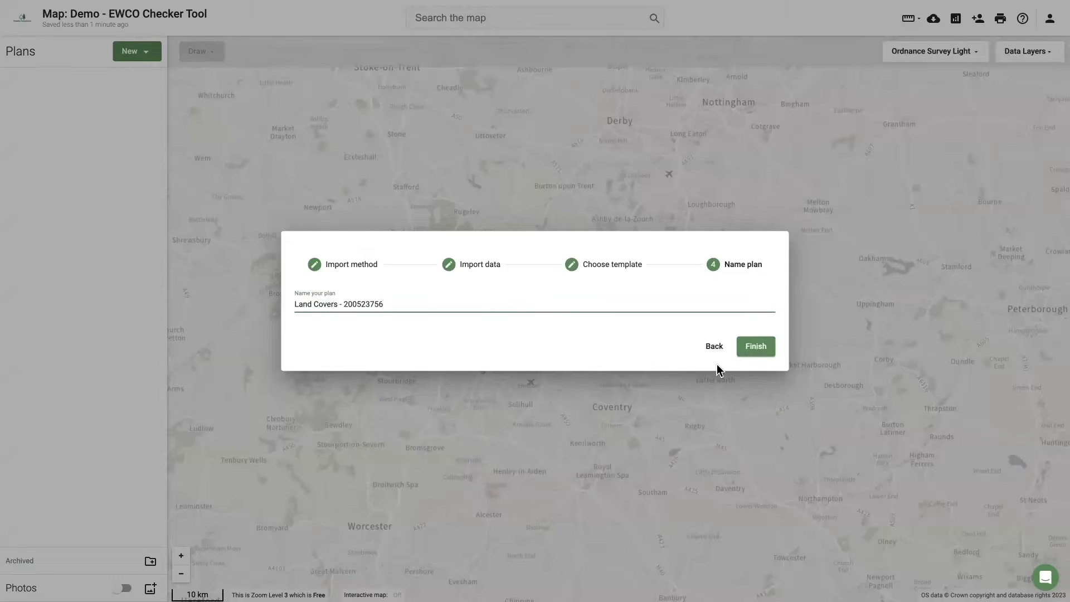
click(761, 354)
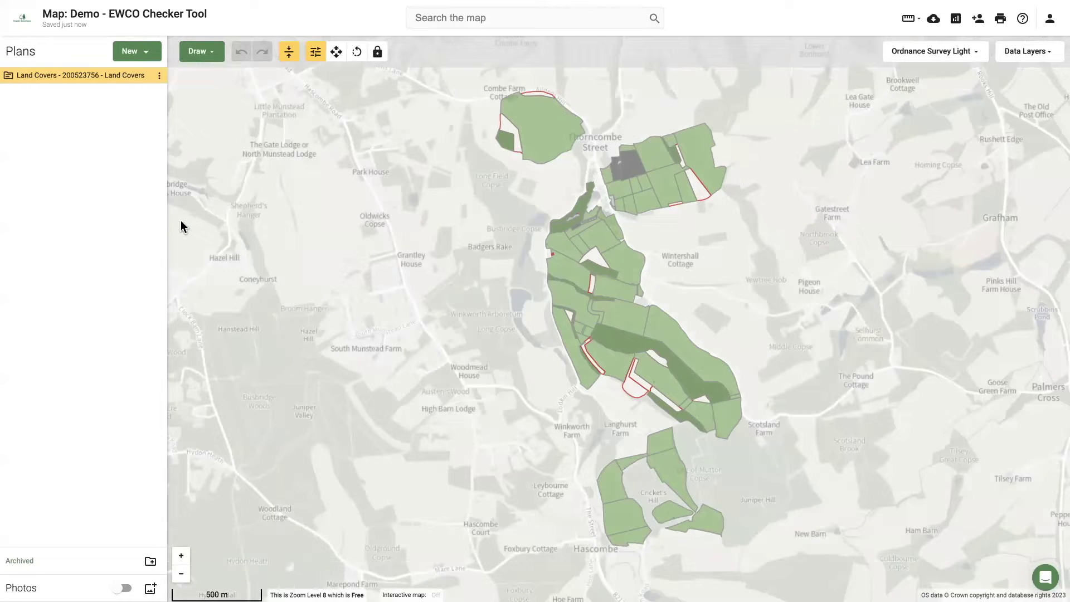
Choose the free EWCO Checker dataset, using the Land Covers plan as the download area.
click(129, 51)
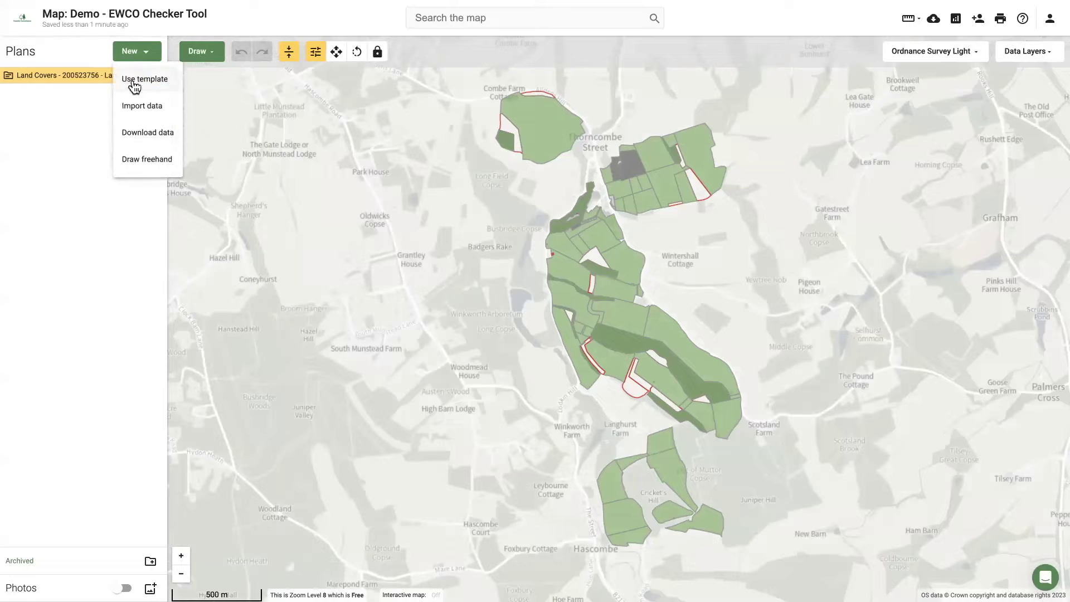
click(140, 134)
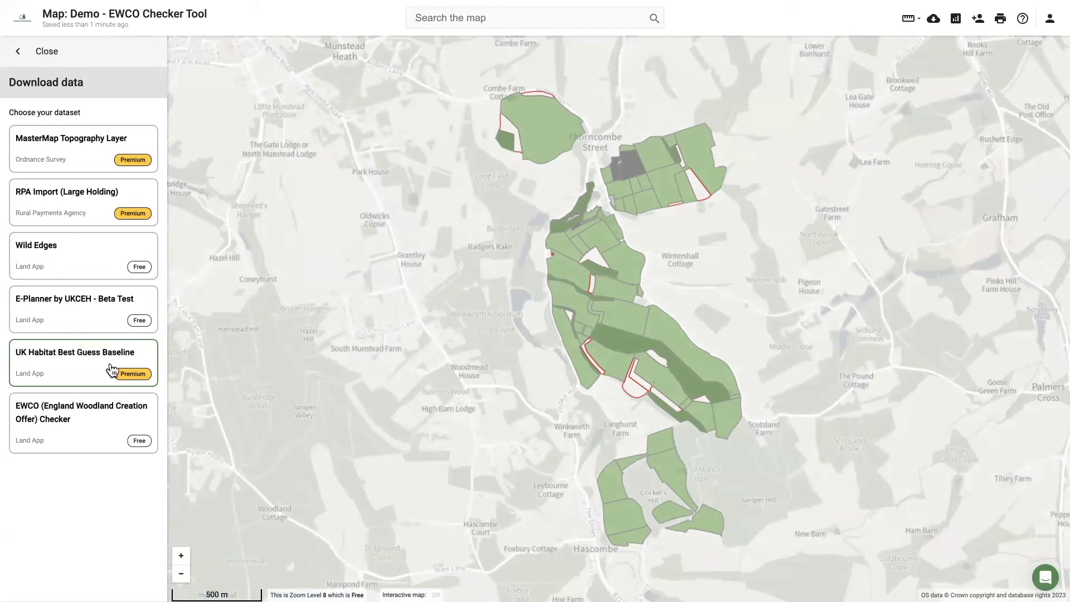
click(107, 424)
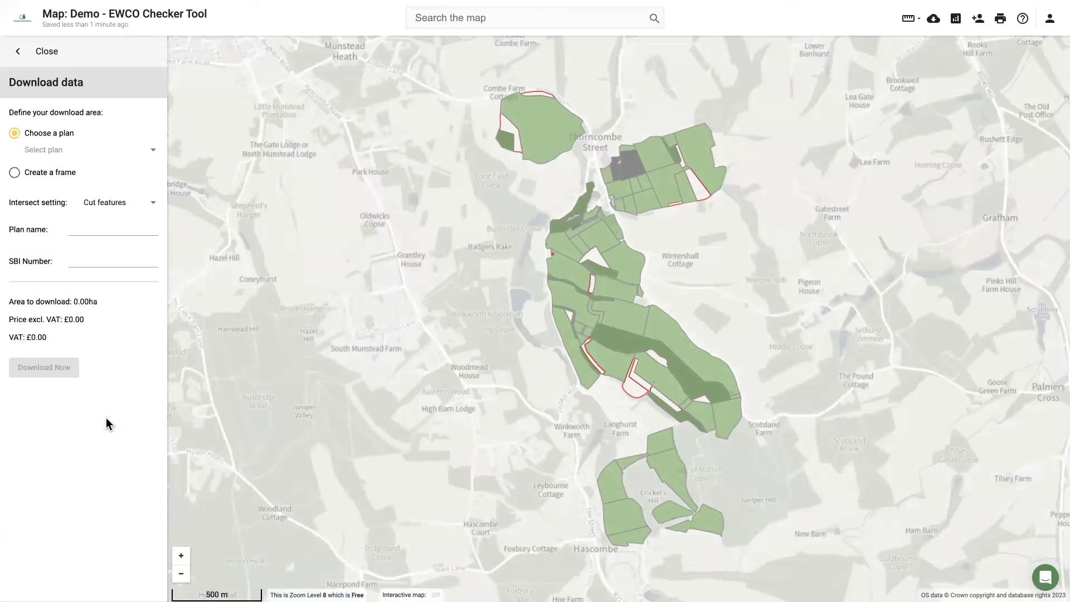
click(56, 156)
click(56, 152)
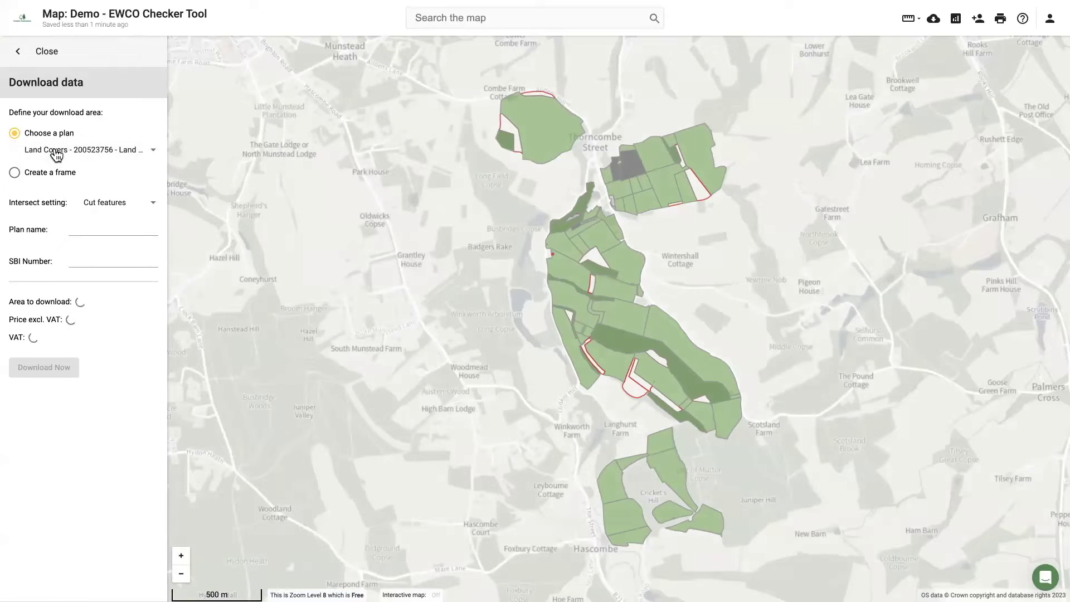
Name the download Demo EWCO with the farm's SBI number, download it, and return to the map.
click(87, 226)
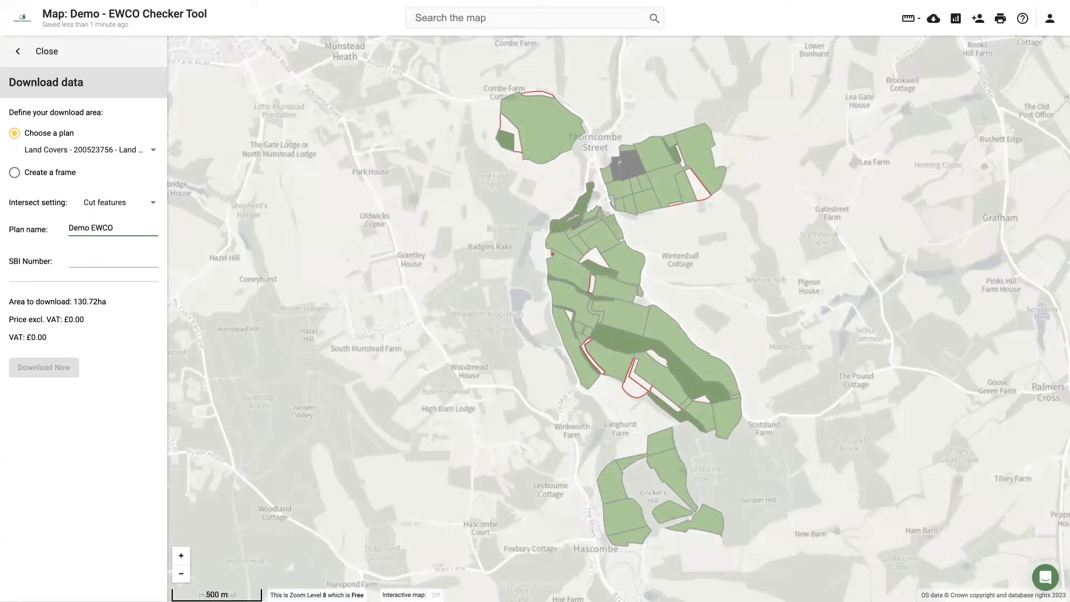
click(91, 261)
text(200523756)
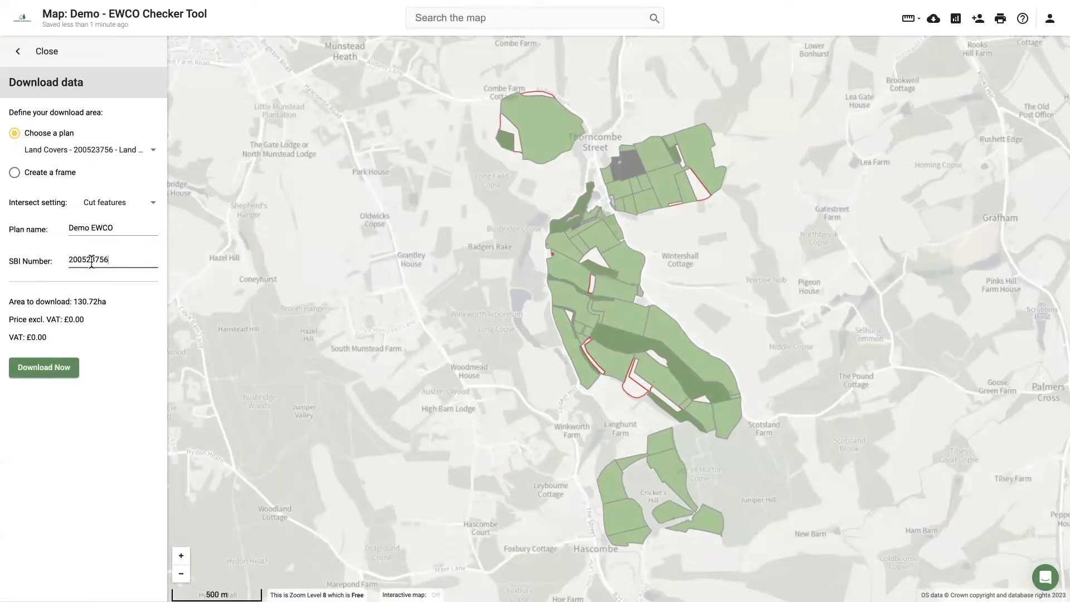
click(68, 371)
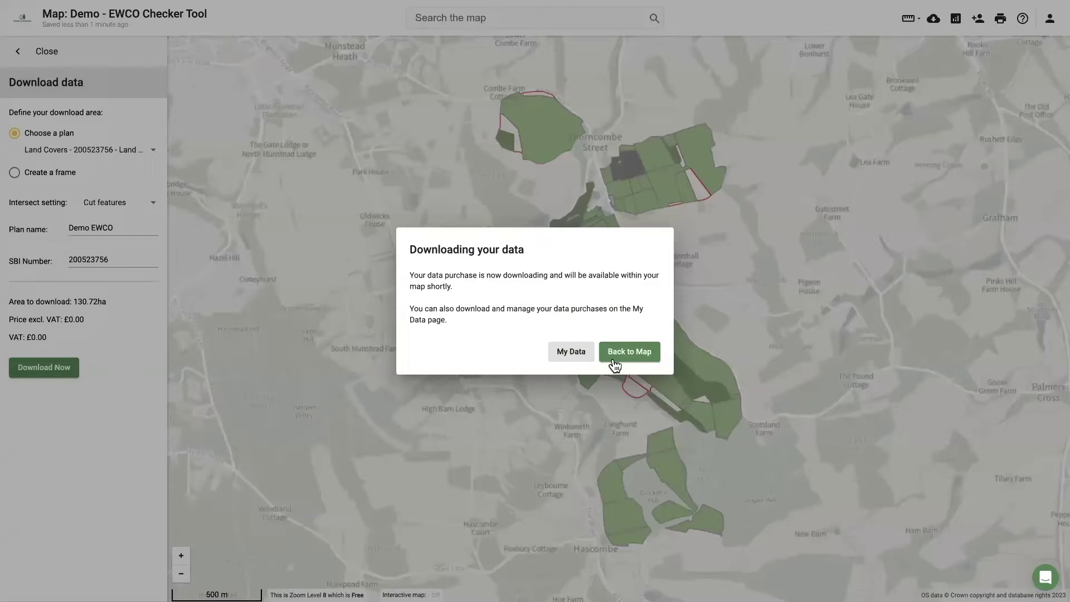
click(613, 360)
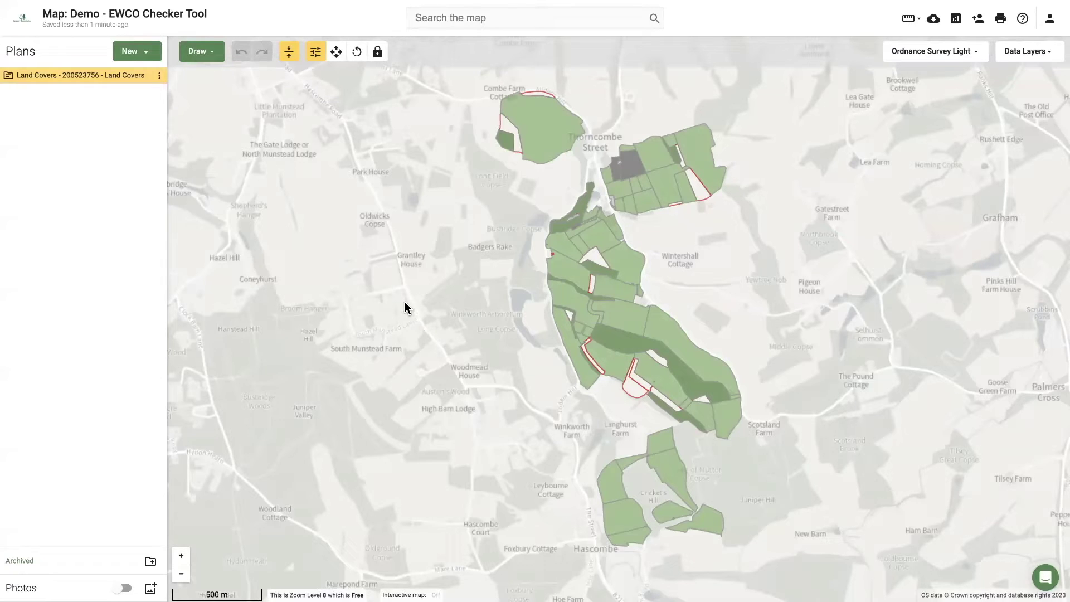
Reload the map and hide Land Covers, AllOptions and HighValue, leaving Natural Colonisation visible.
mouse_move(144, 82)
key(F5)
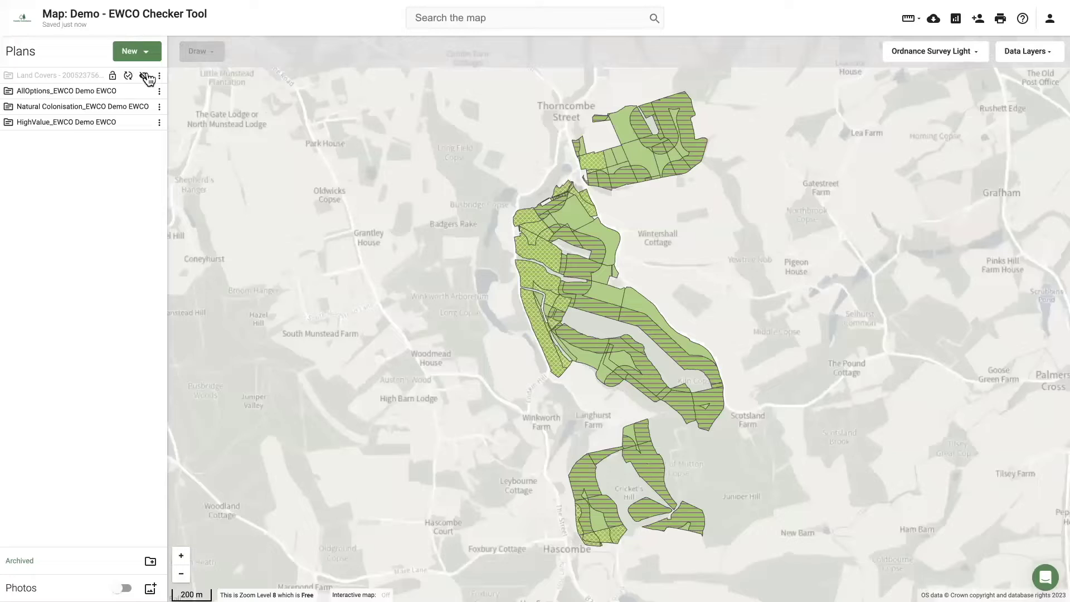
click(144, 75)
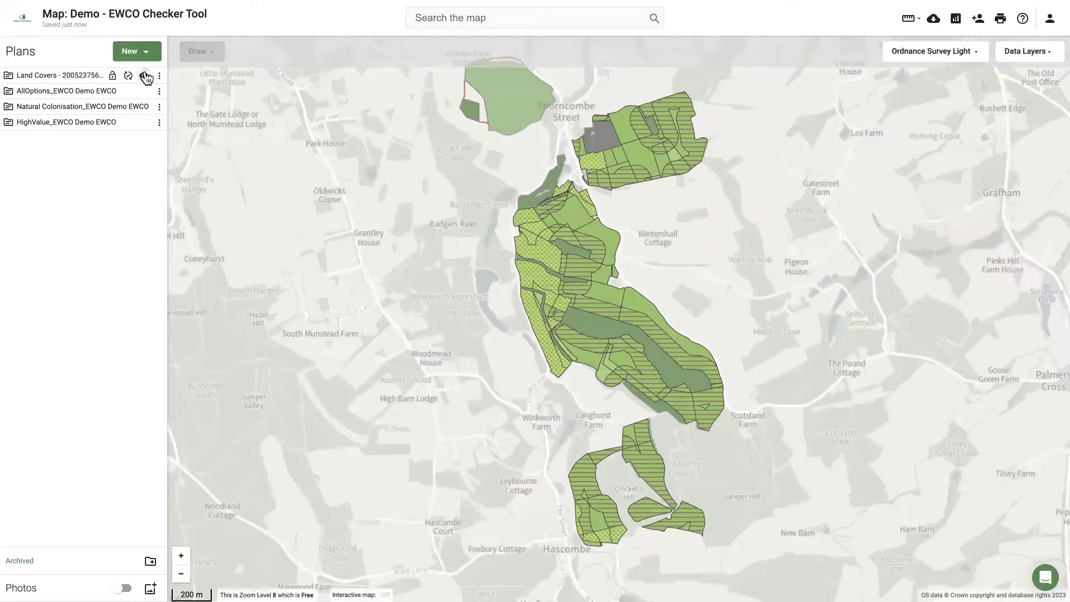
click(145, 76)
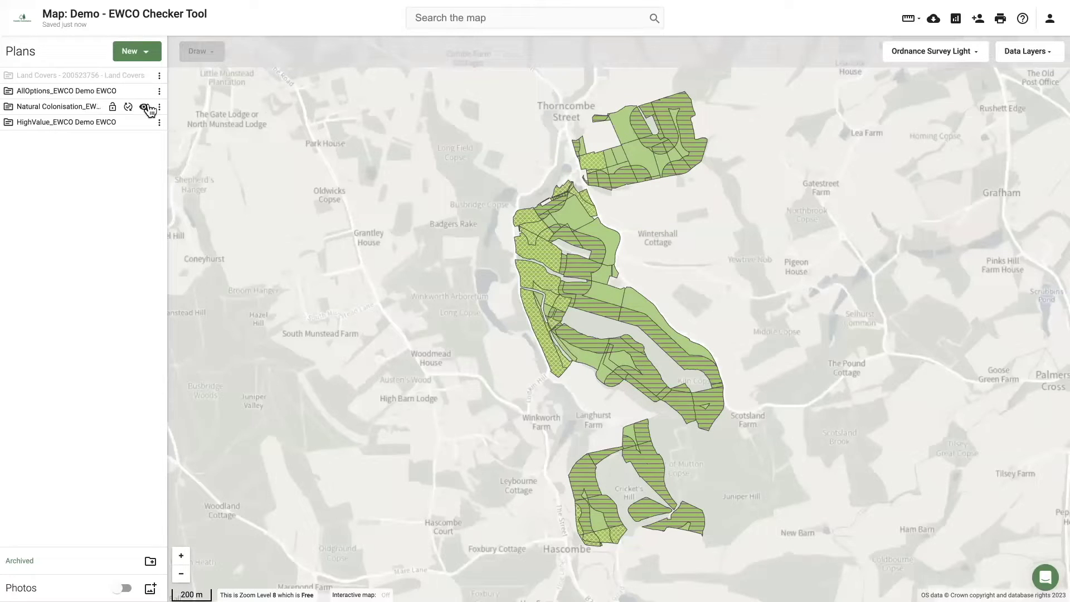
click(144, 107)
click(144, 123)
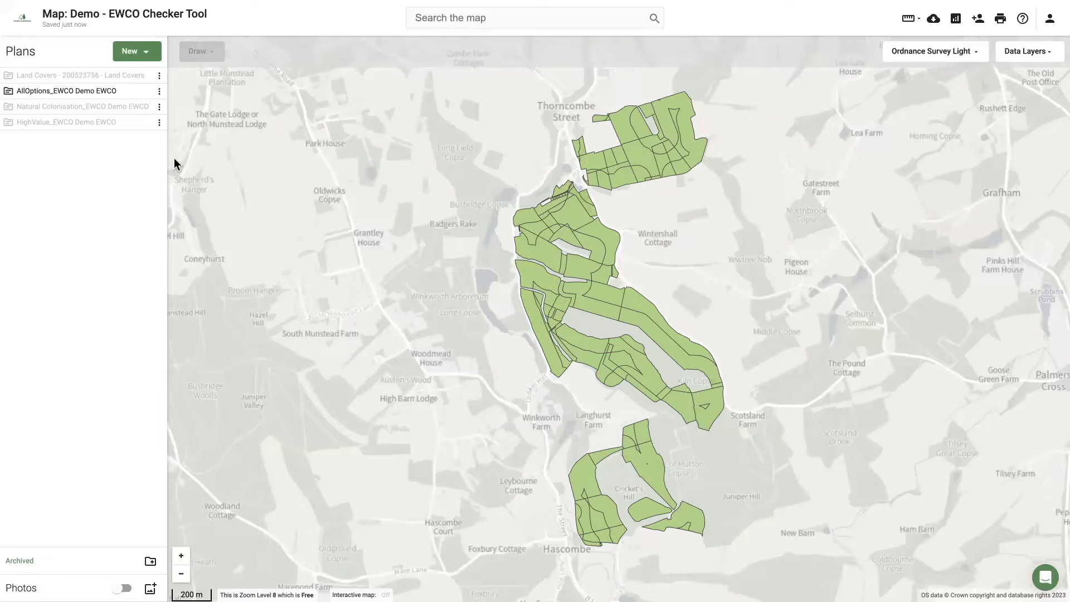
click(144, 92)
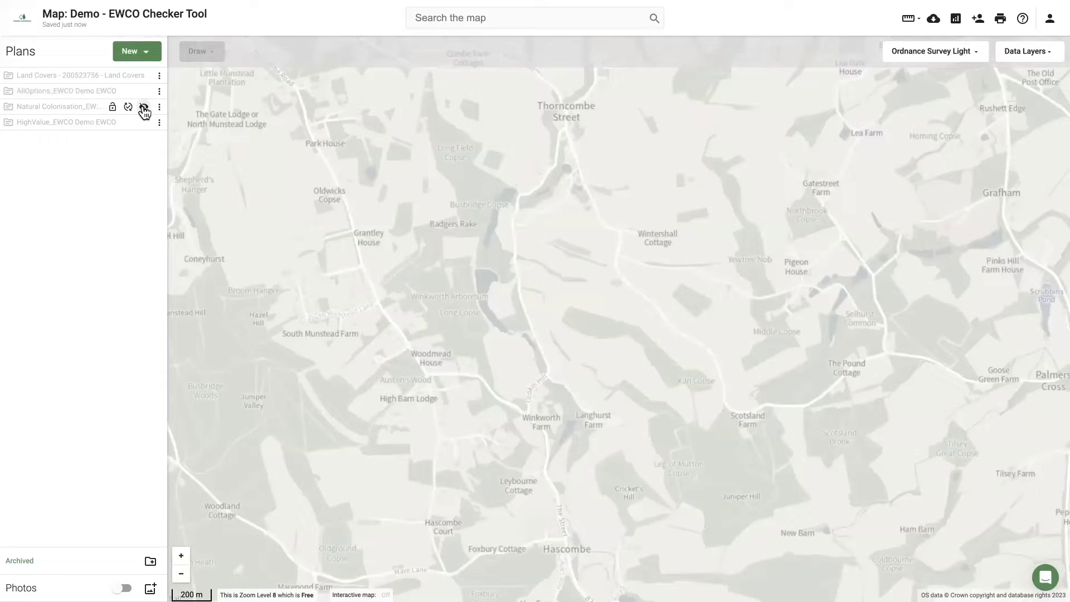
click(144, 108)
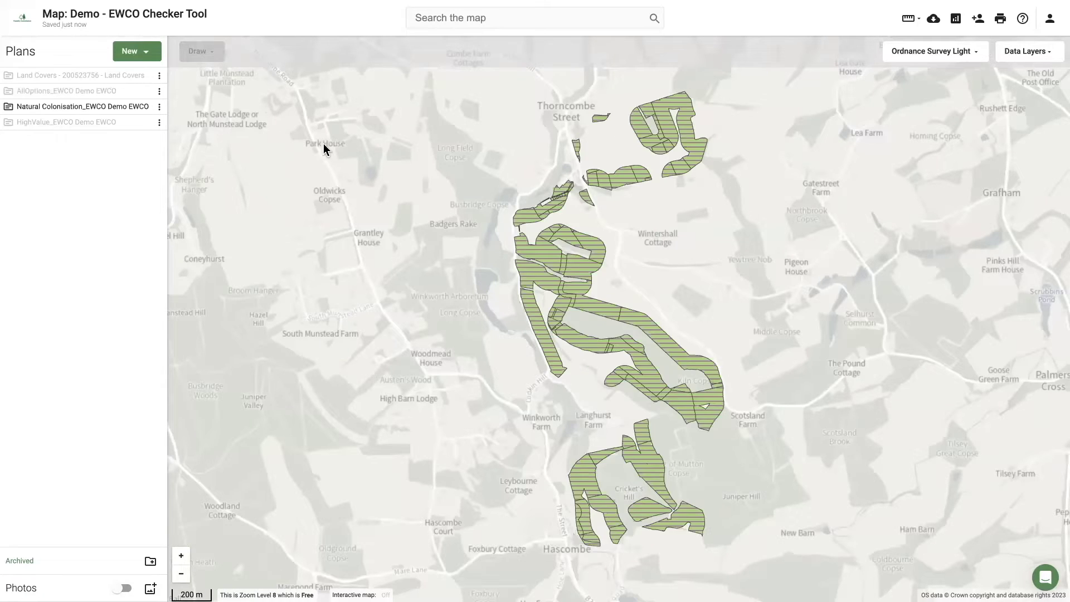
Inspect a Natural Colonisation parcel, then zoom to the plan's full extent.
click(547, 258)
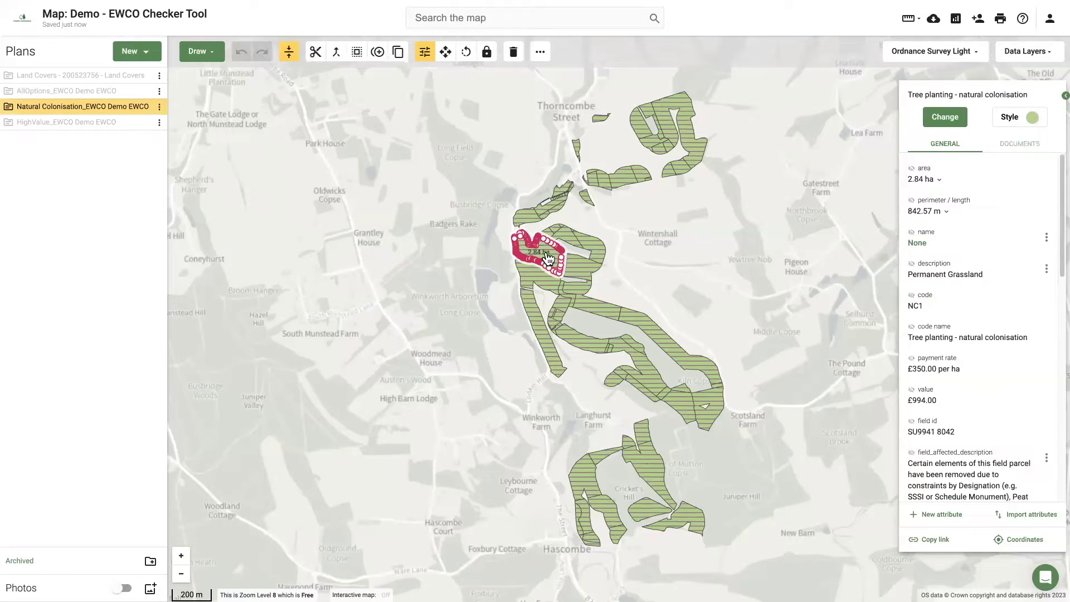
scroll(548, 258, up, 2)
scroll(548, 257, up, 1)
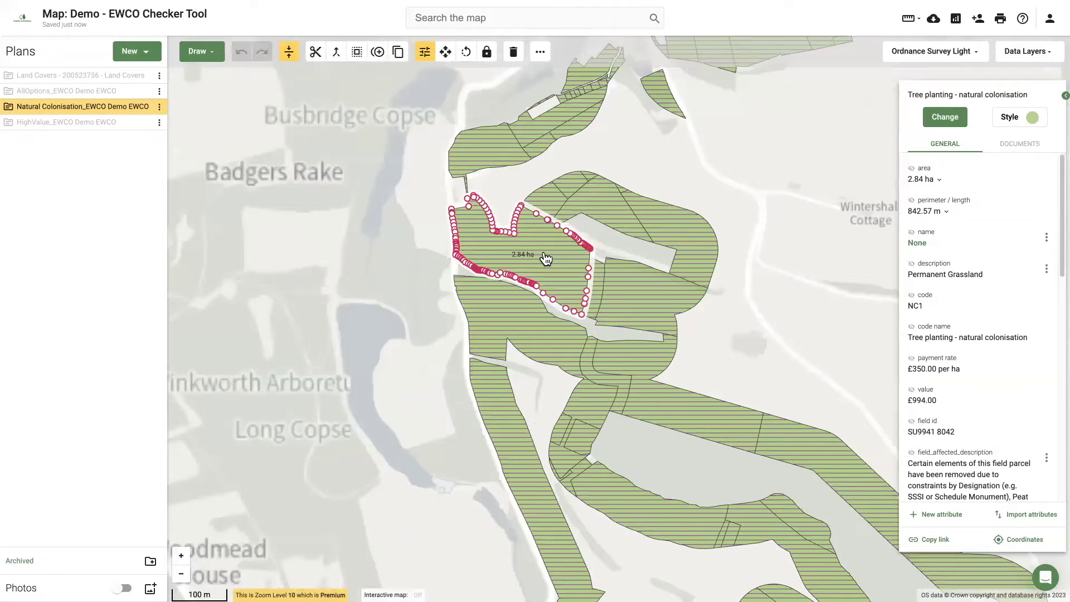
click(402, 244)
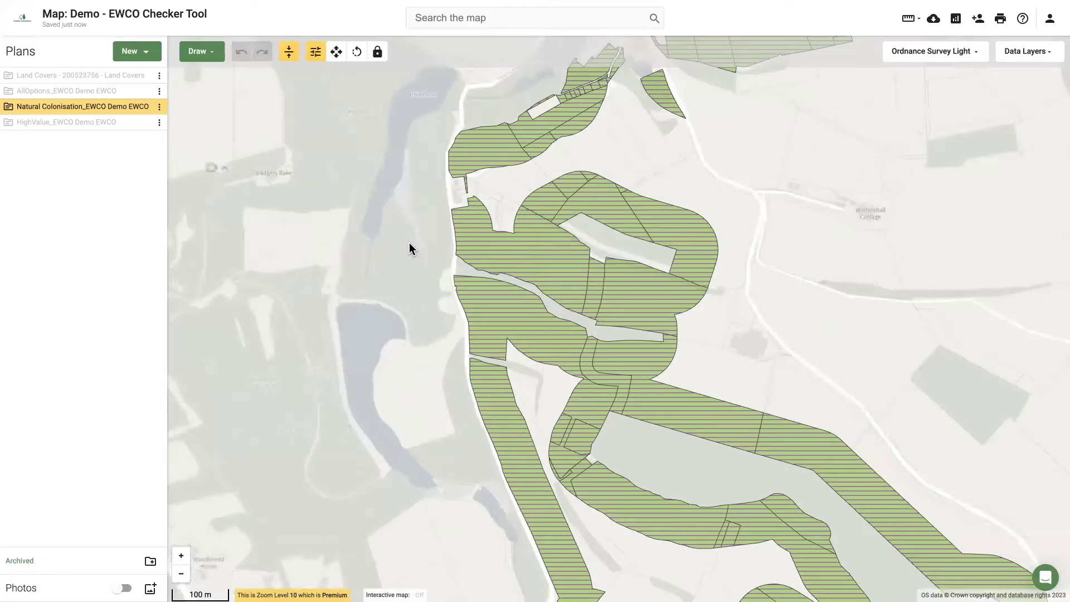
click(159, 111)
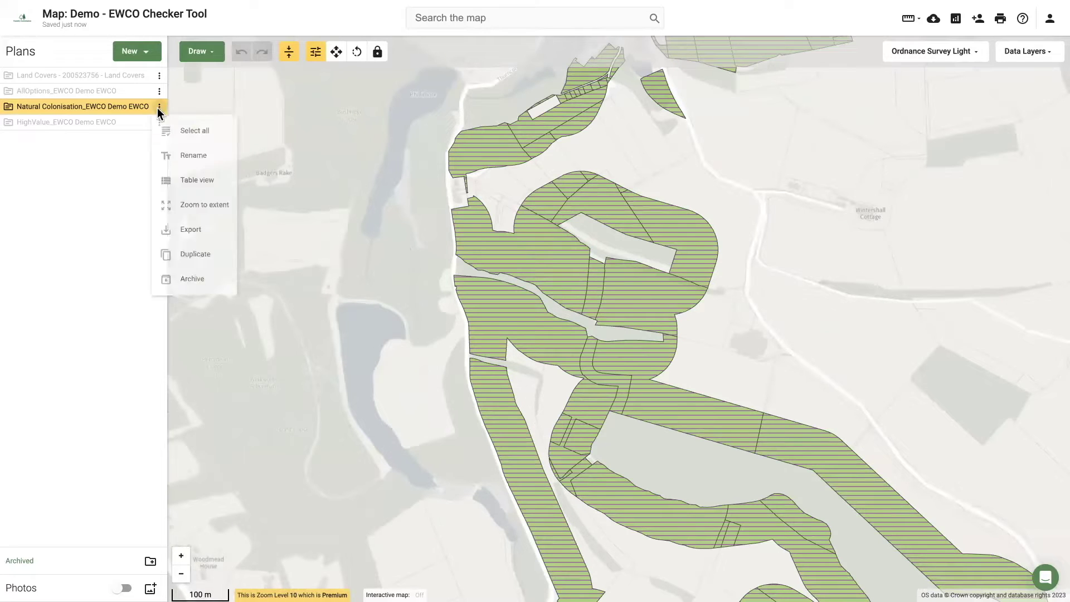
click(198, 208)
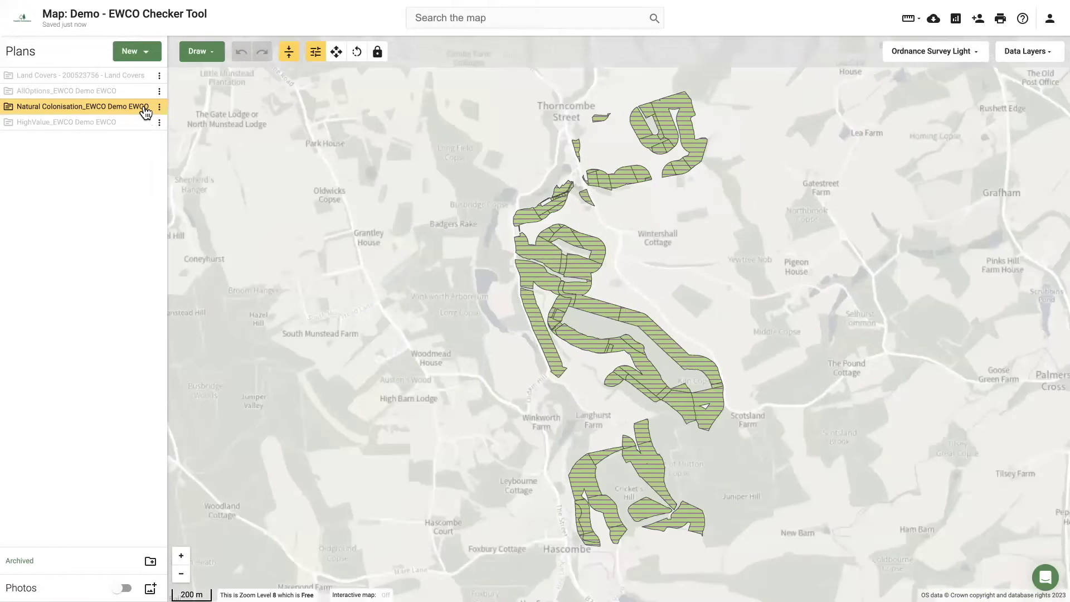
Show the HighValue_EWCO plan's long parcel attributes and highlight NatureRecovery_EWCO 2800.
click(144, 122)
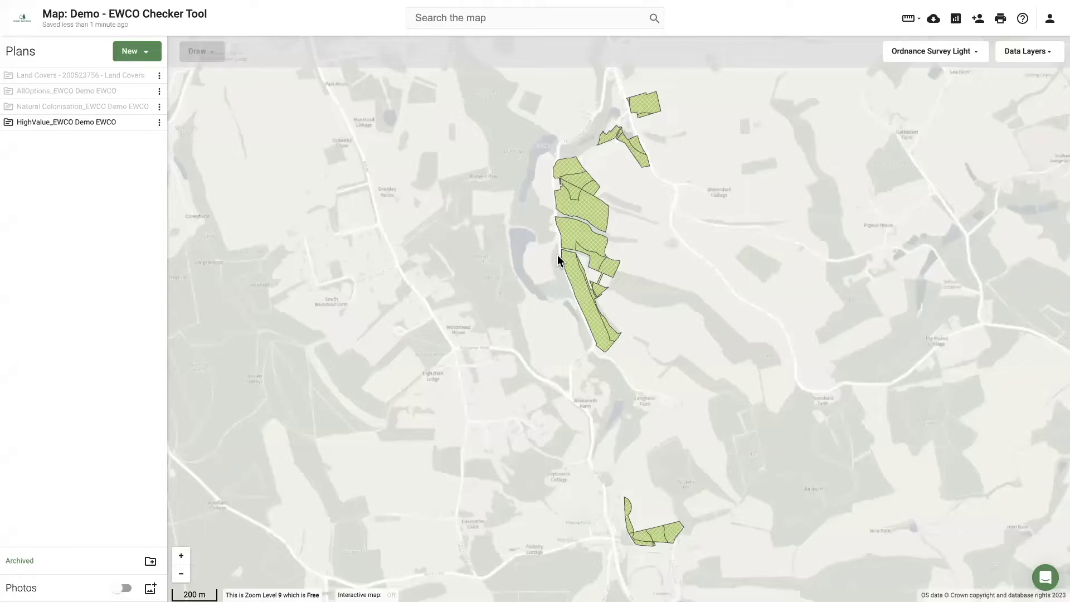
click(574, 273)
scroll(960, 379, down, 3)
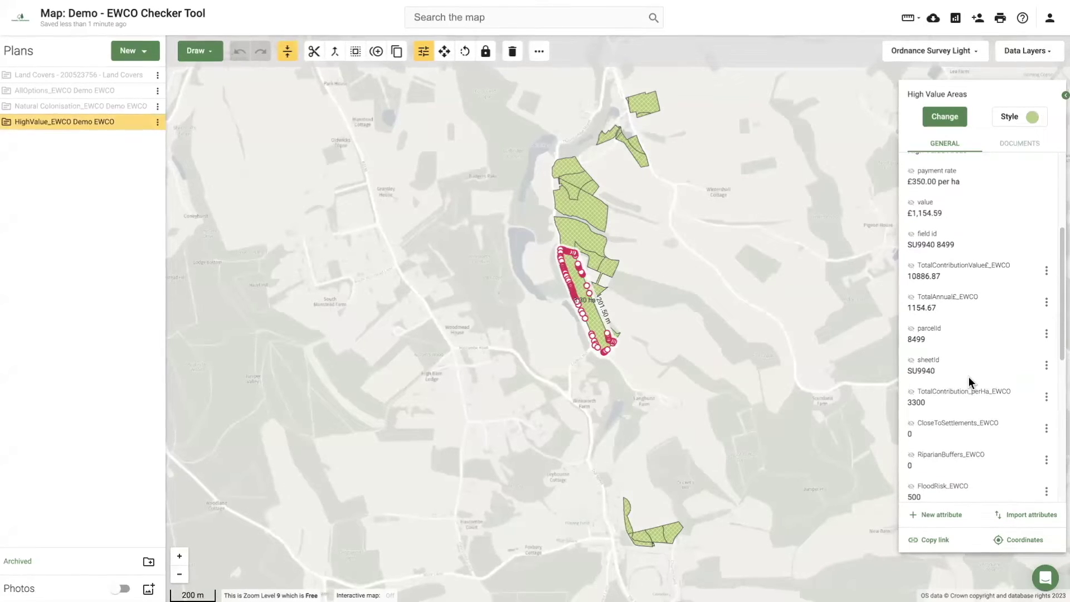
scroll(968, 376, down, 1)
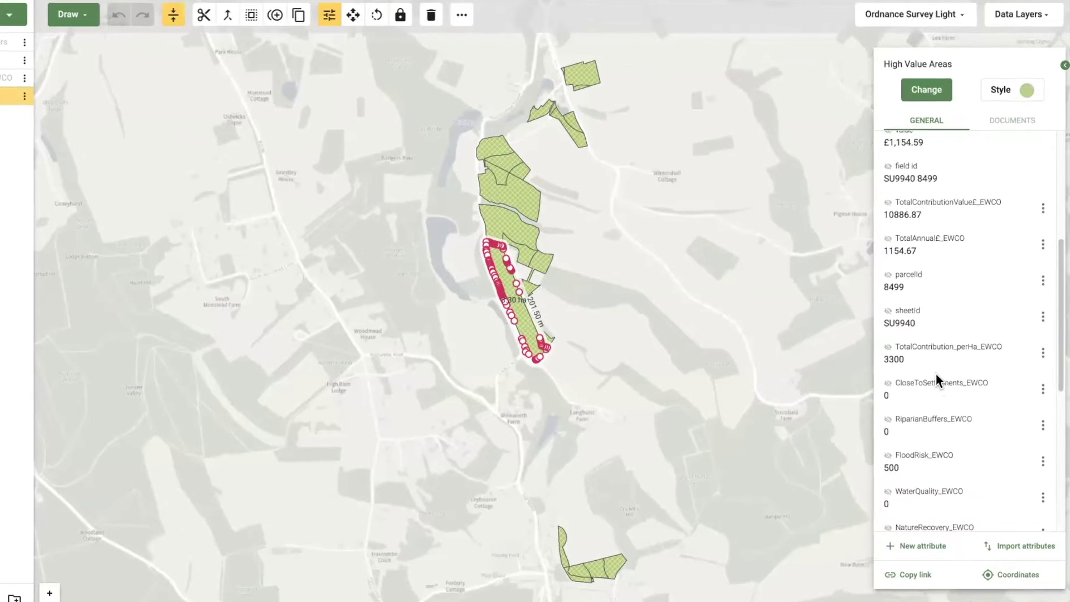
scroll(935, 373, down, 1)
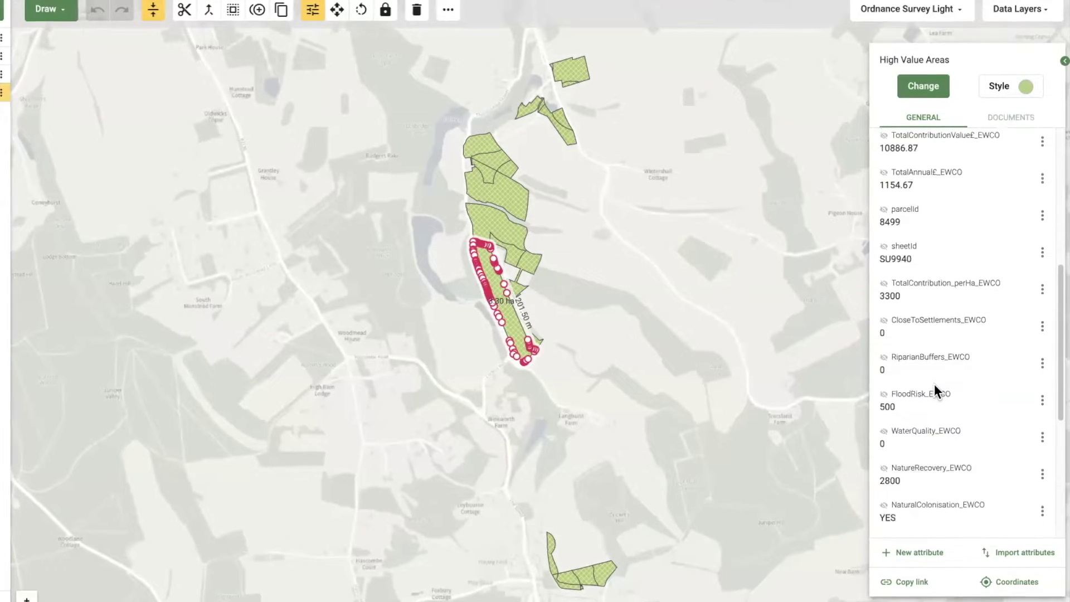
scroll(936, 382, down, 1)
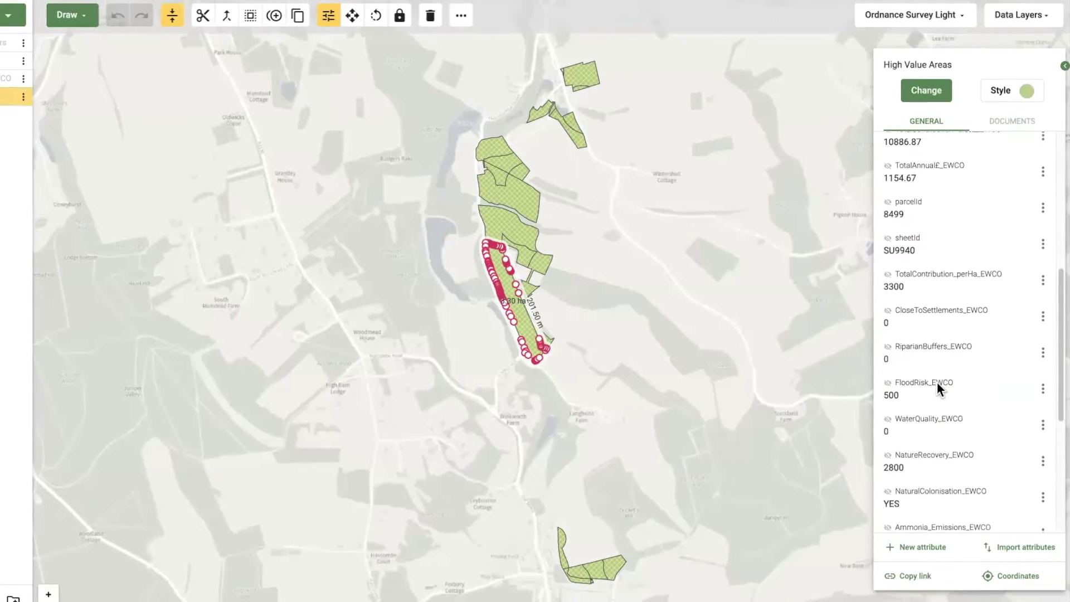
scroll(937, 381, down, 1)
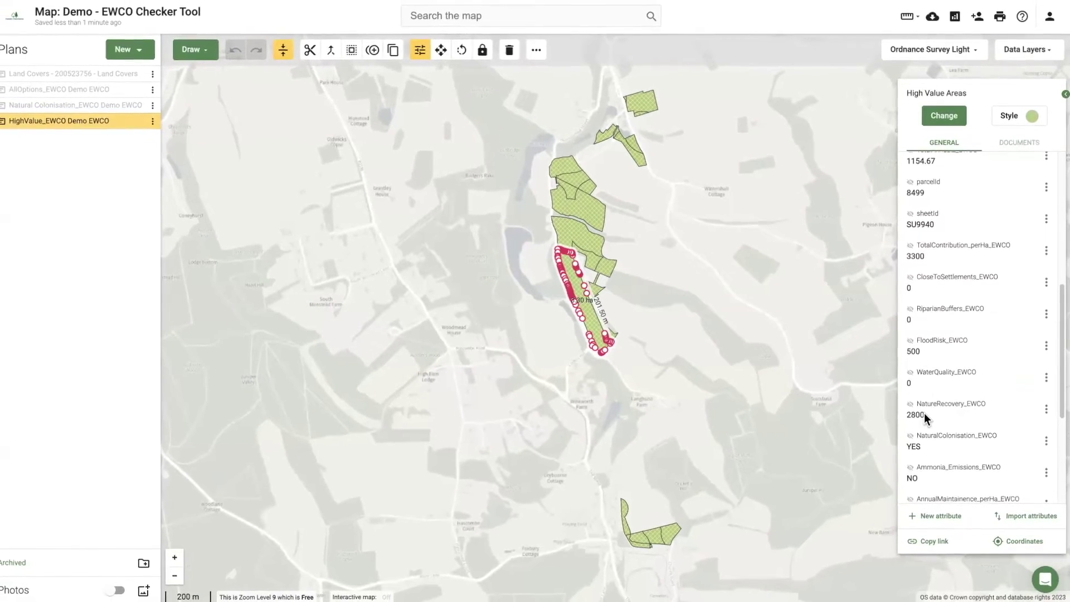
drag(925, 415, 909, 418)
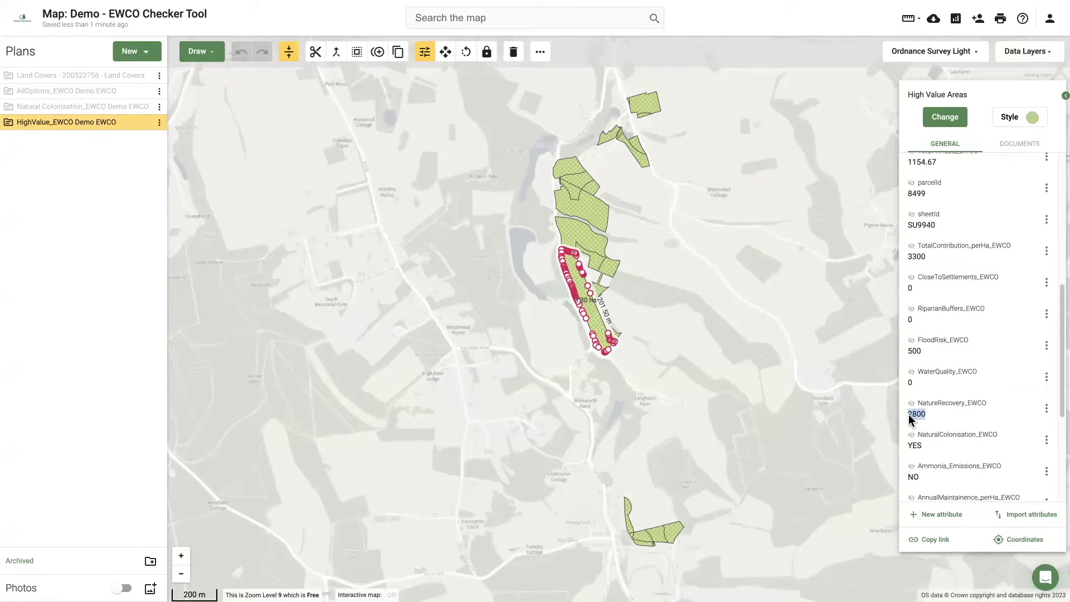
Search data layers for 'ewco' and turn on Priority Habitat Network and Flood Risk Management.
click(743, 346)
click(1007, 55)
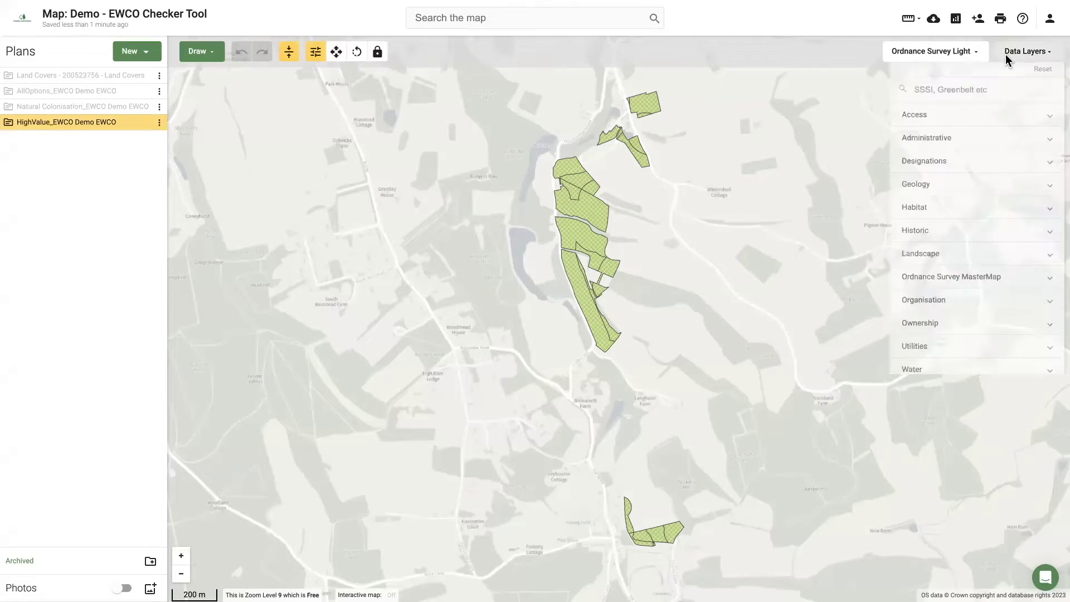
click(976, 90)
text(ewco)
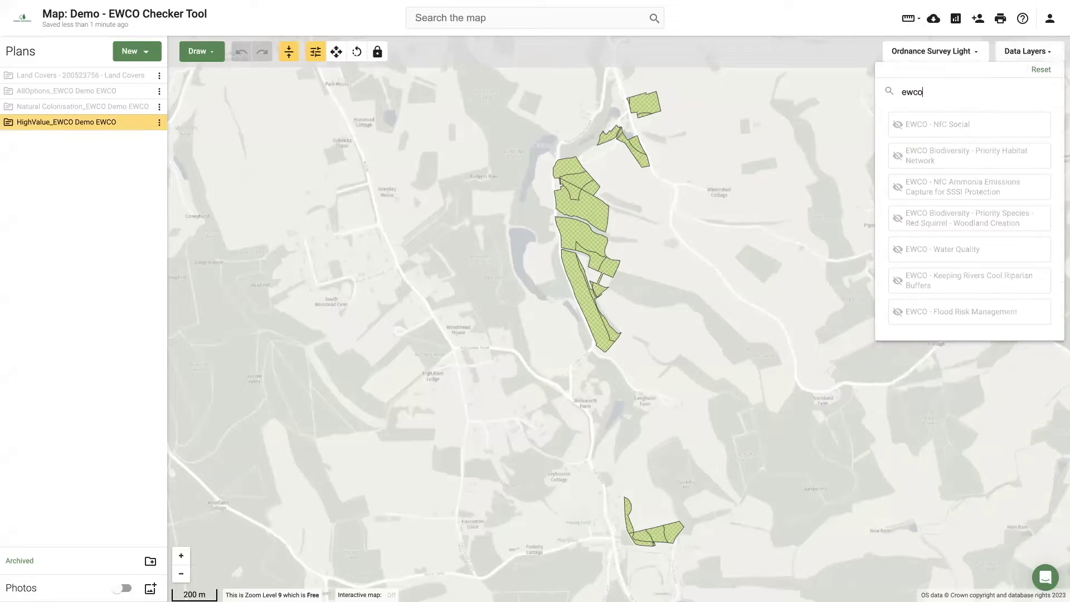
click(956, 159)
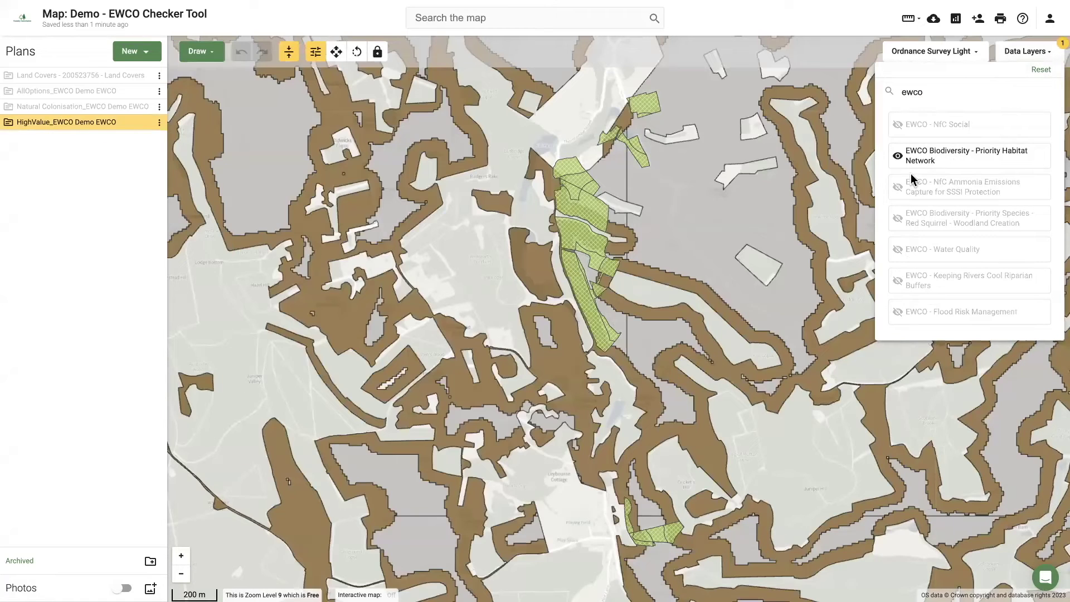
click(936, 313)
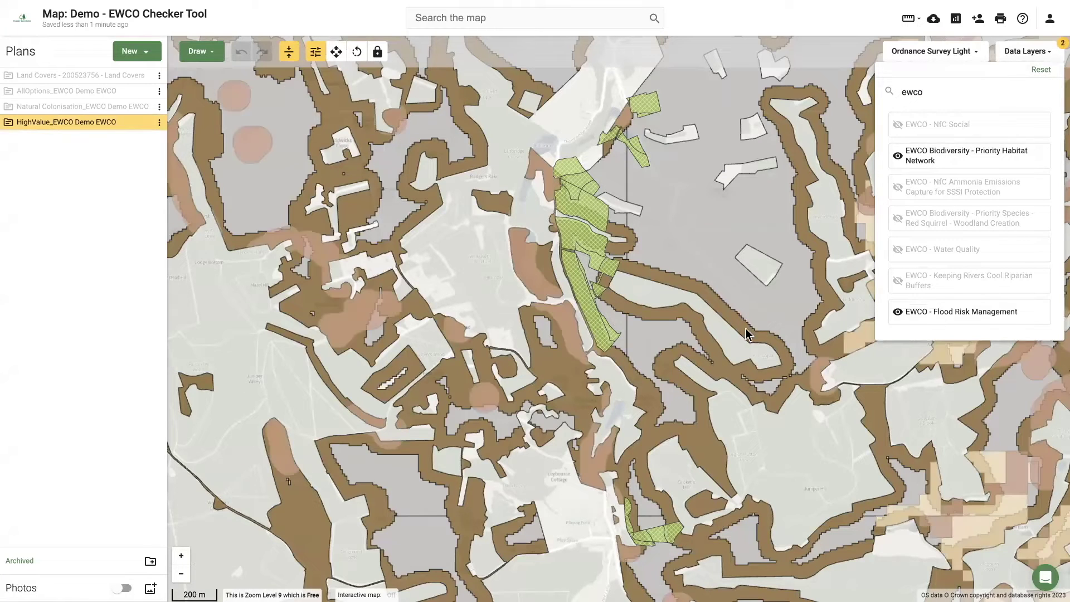
Review the map with the layers, then switch the Flood Risk Management layer back off.
click(574, 331)
scroll(574, 331, up, 1)
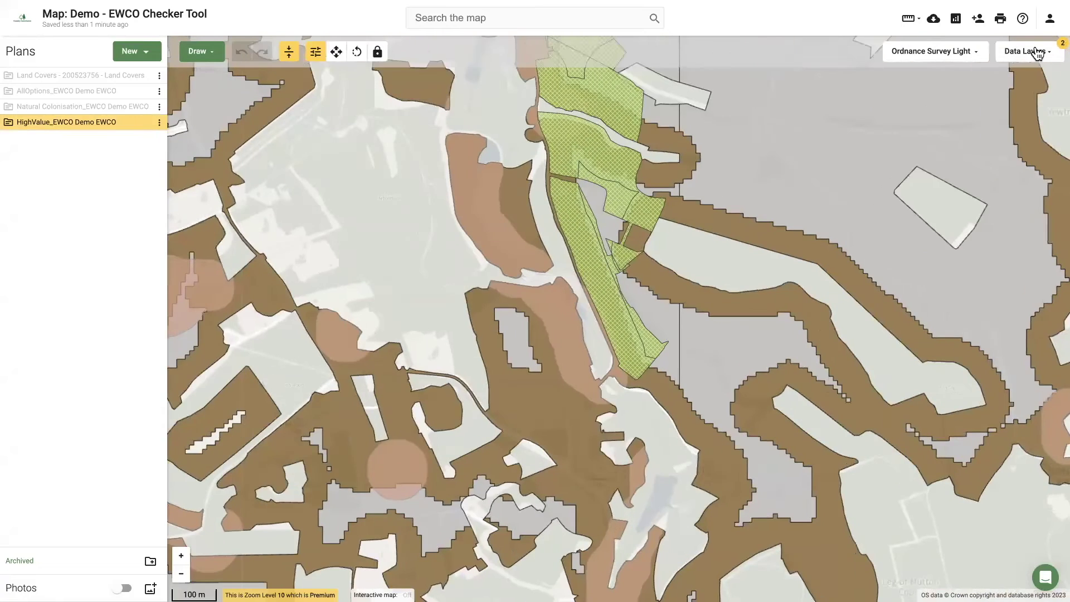
click(1025, 51)
click(946, 167)
click(946, 165)
click(943, 310)
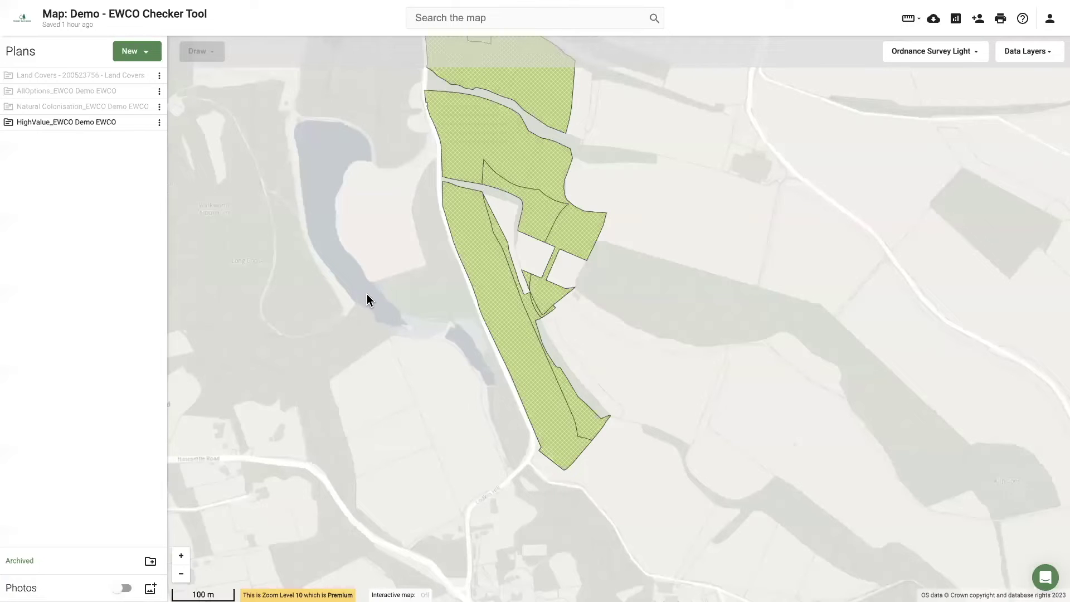
Review a High Value field's gross carbon, carbon per hectare and species code, then deselect it.
click(493, 301)
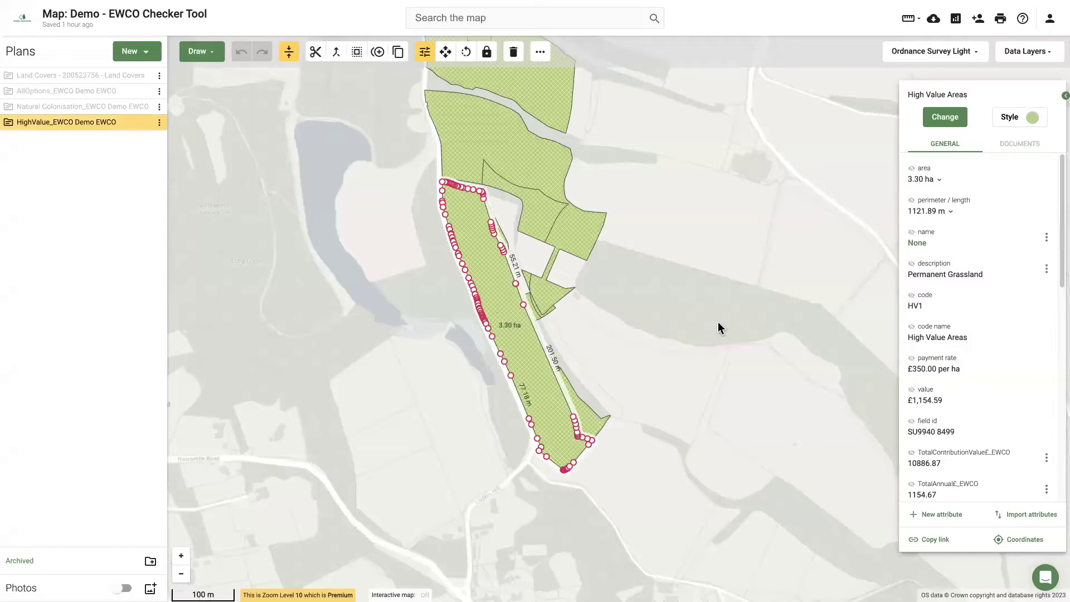
scroll(1010, 312, down, 5)
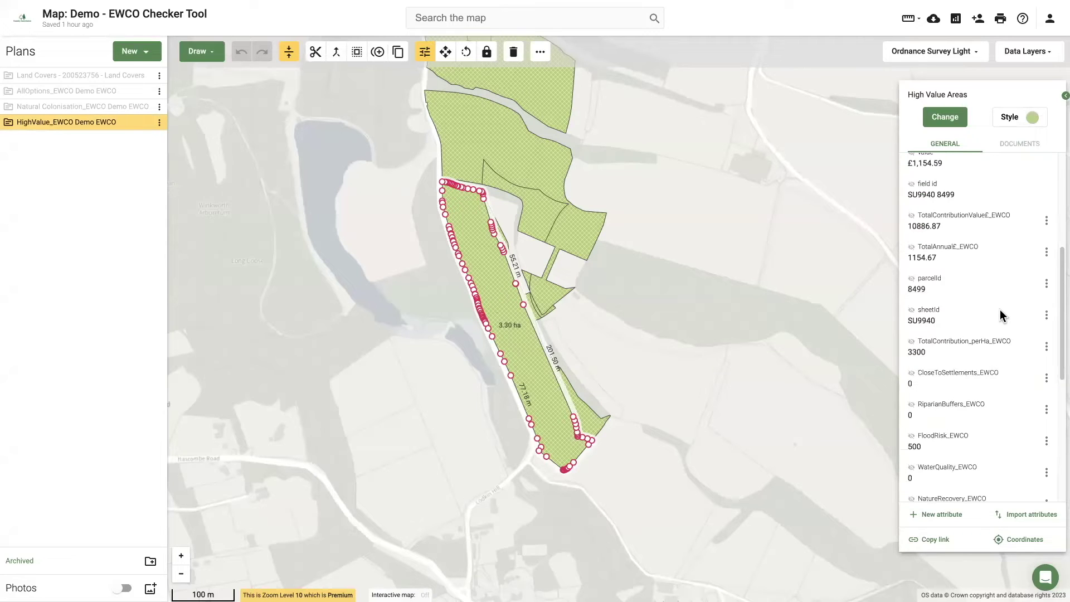
scroll(1001, 314, down, 8)
scroll(999, 308, down, 3)
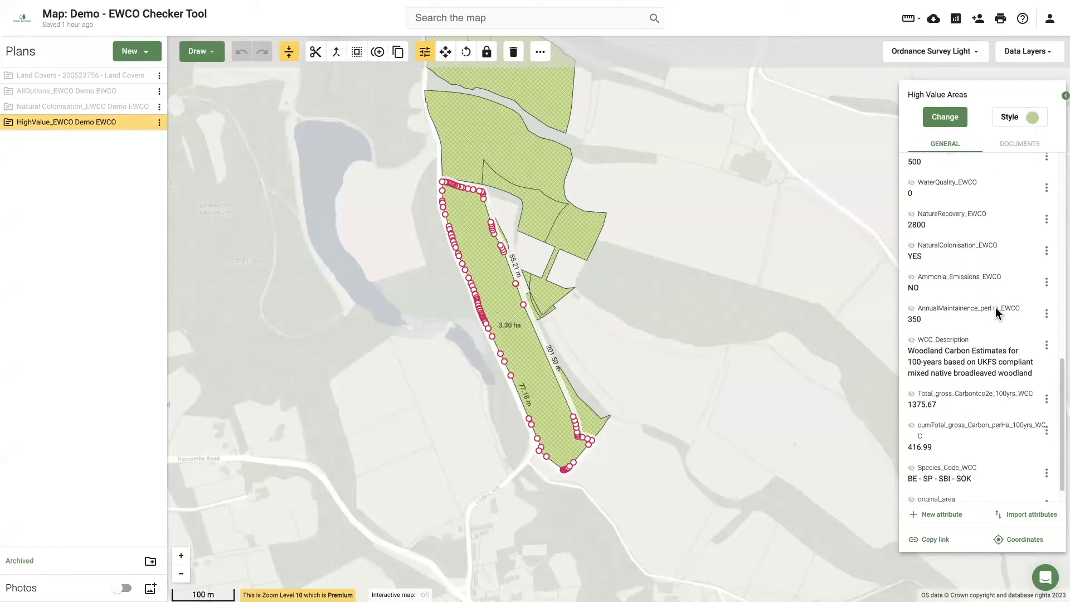
scroll(994, 308, down, 1)
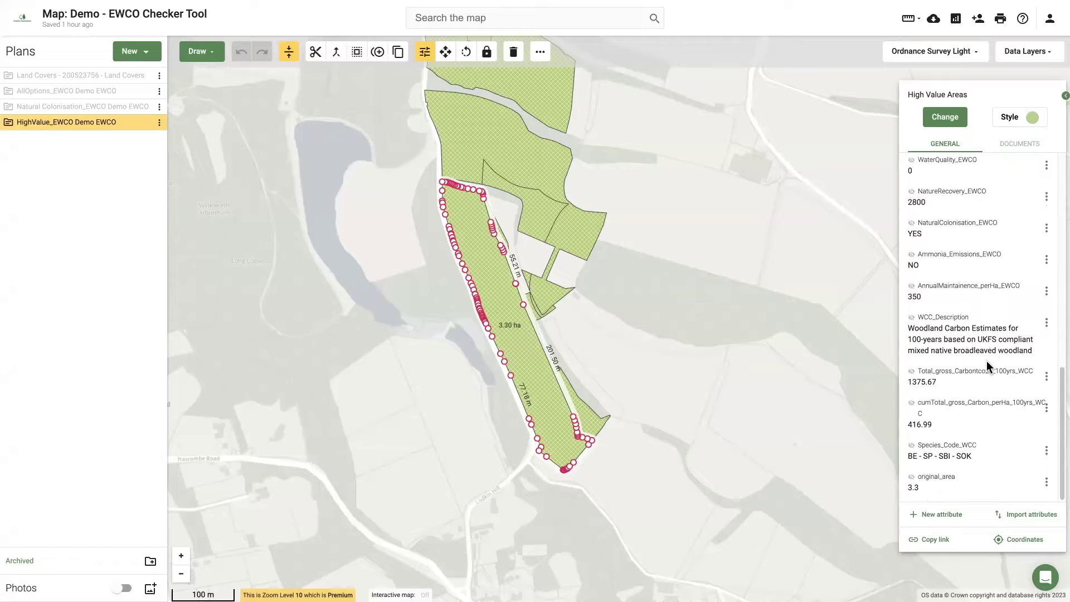
drag(943, 388, 913, 390)
click(908, 394)
drag(929, 429, 914, 430)
drag(977, 460, 910, 462)
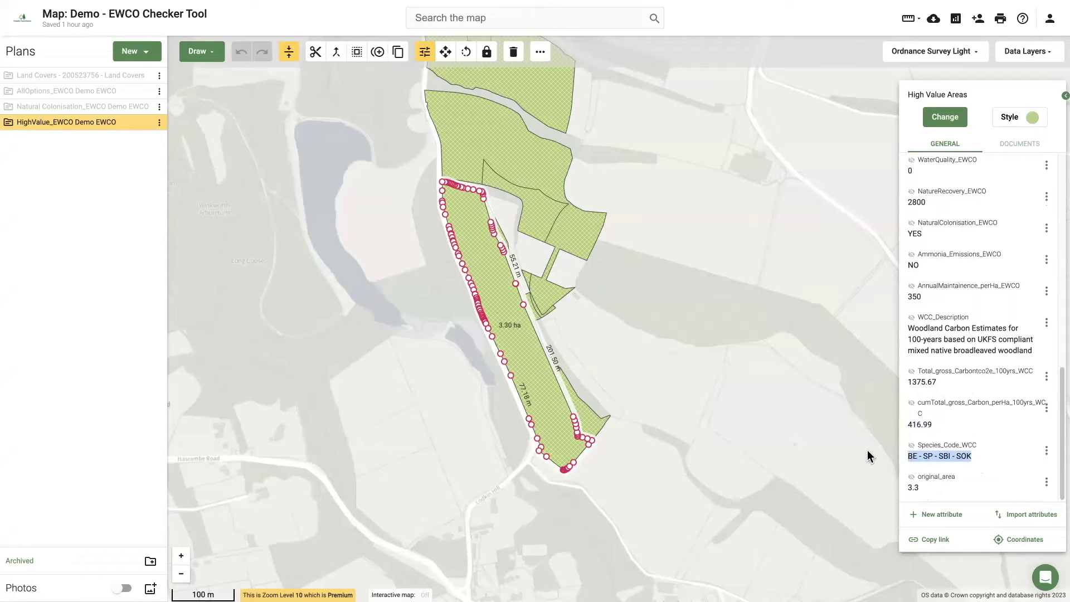
click(813, 441)
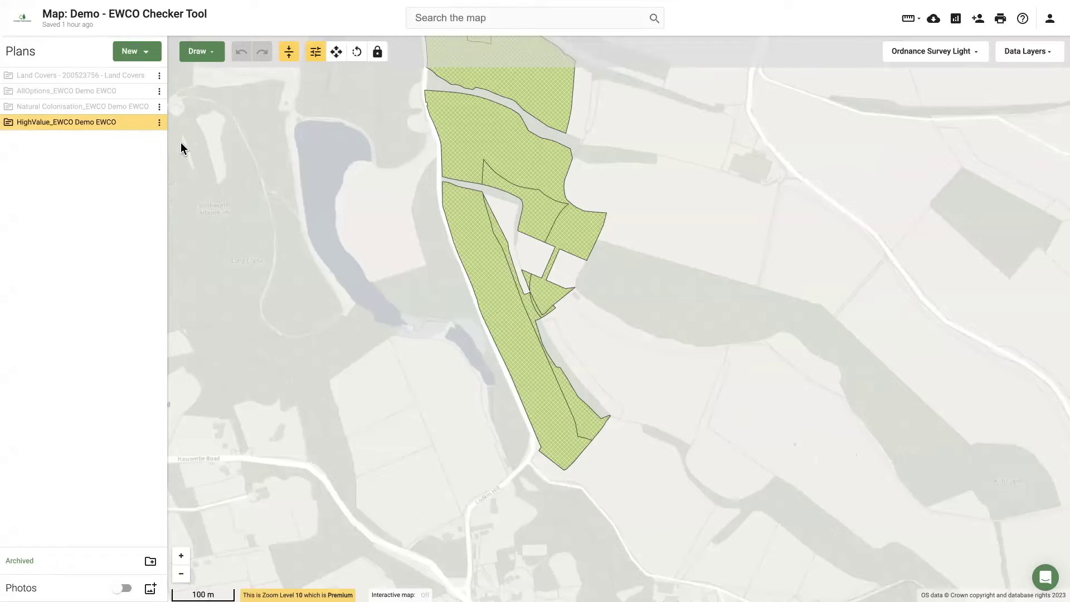
Show the HighValue_EWCO plan's 26 features in Table view and download the table data.
mouse_move(165, 128)
click(160, 124)
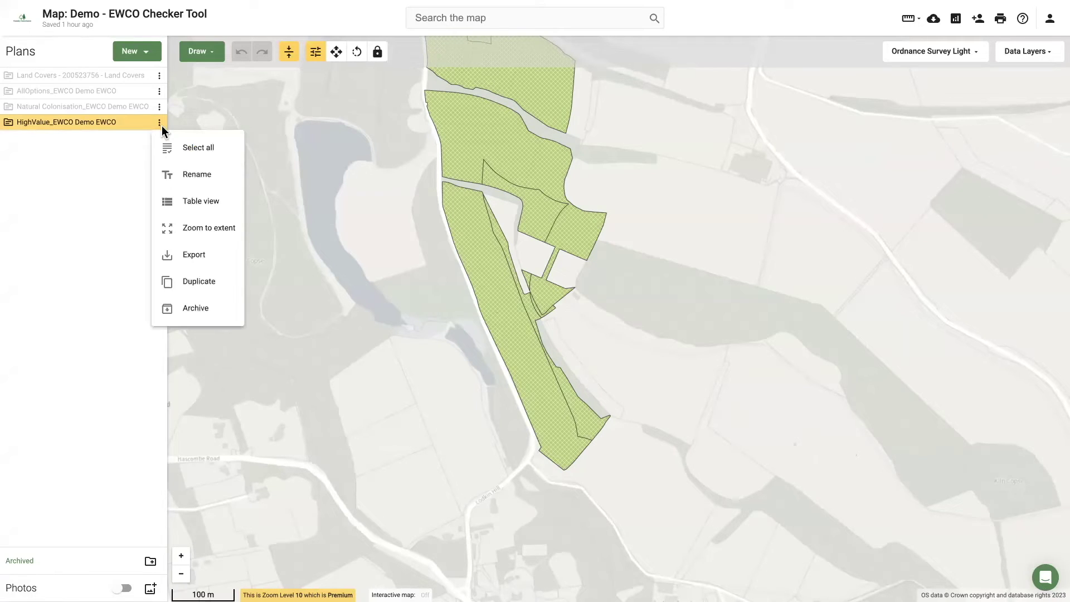
click(199, 203)
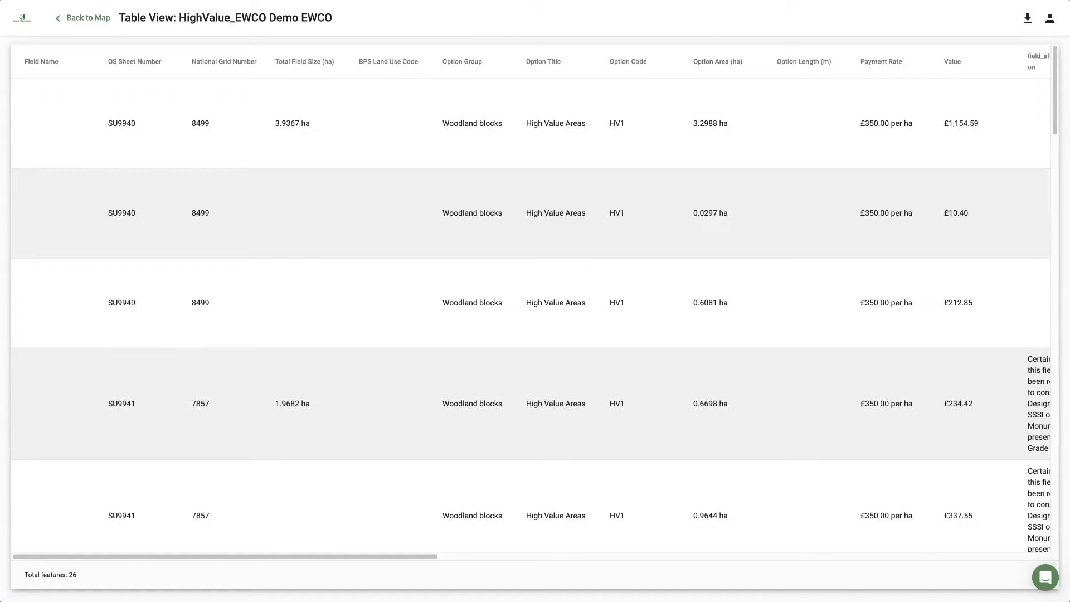
click(1023, 26)
drag(434, 556, 734, 571)
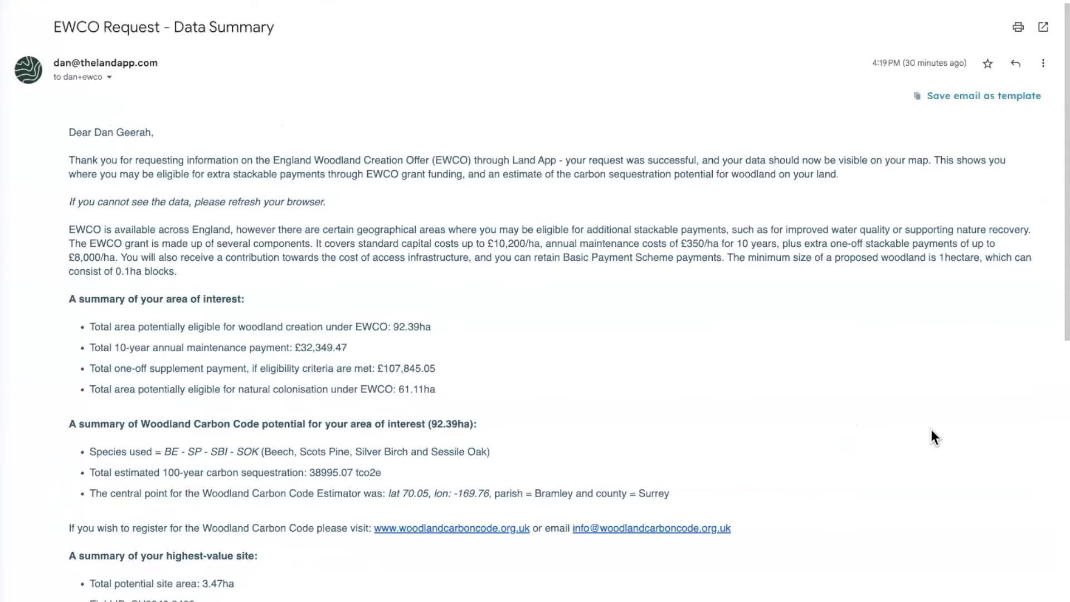
Scroll the Land App EWCO results email down to its sign-off and logos.
scroll(930, 430, down, 2)
scroll(931, 430, down, 3)
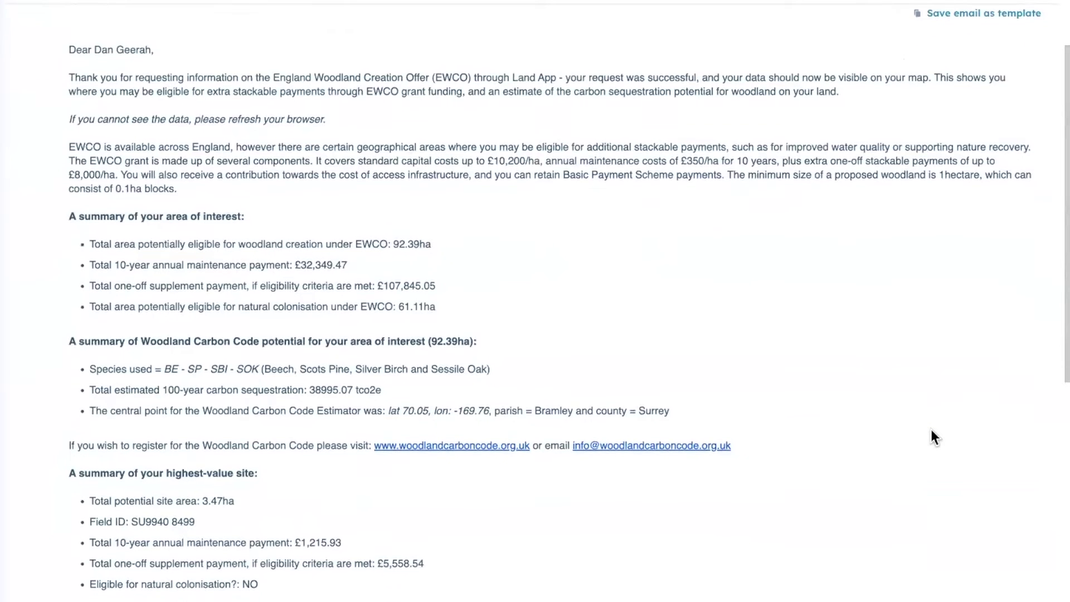
scroll(932, 431, down, 3)
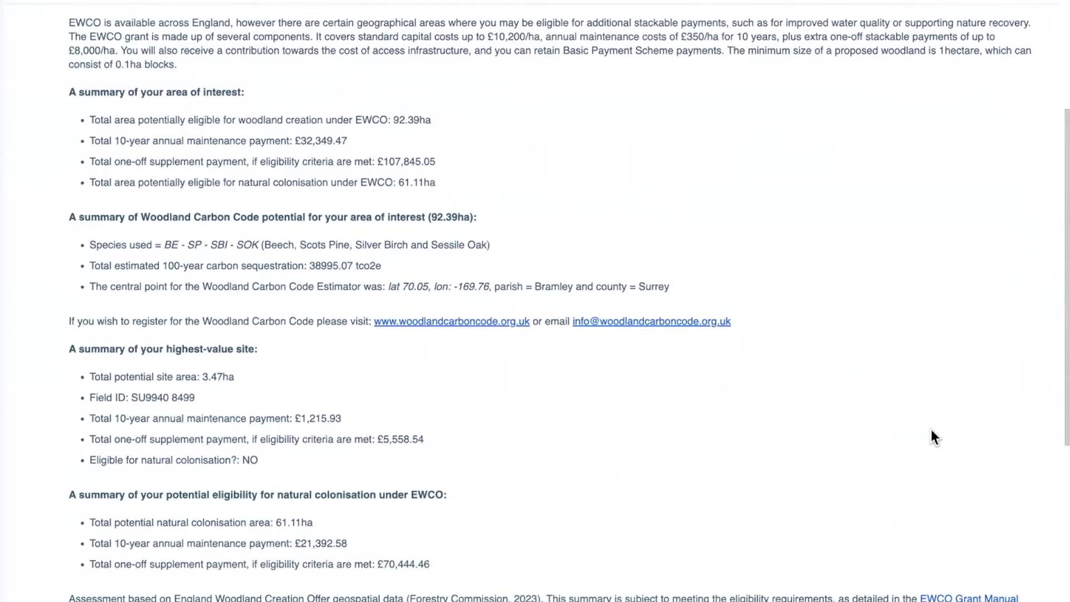
scroll(935, 437, down, 2)
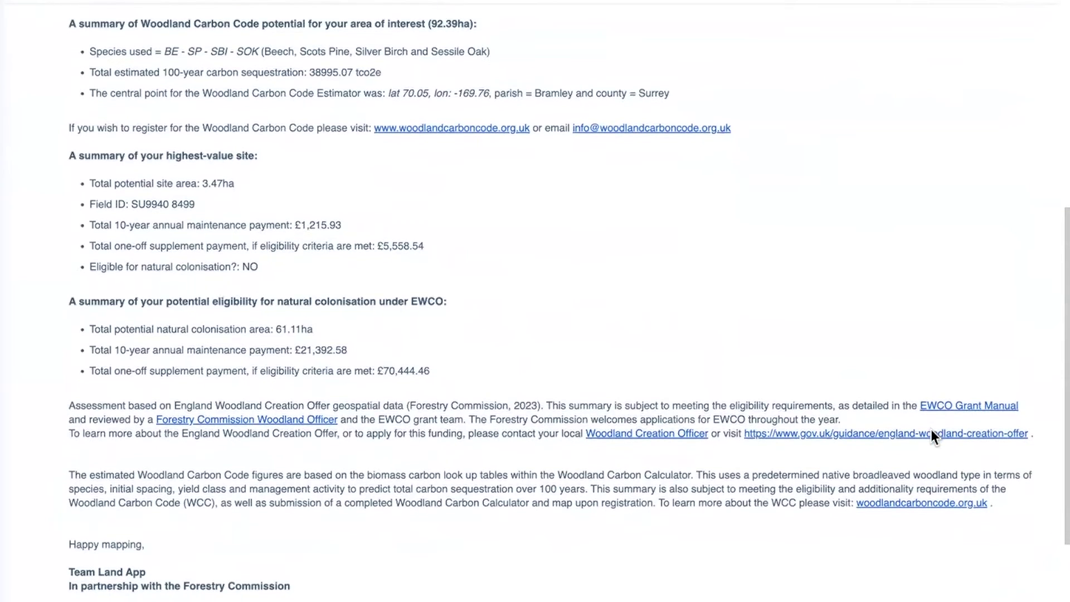
scroll(932, 431, down, 1)
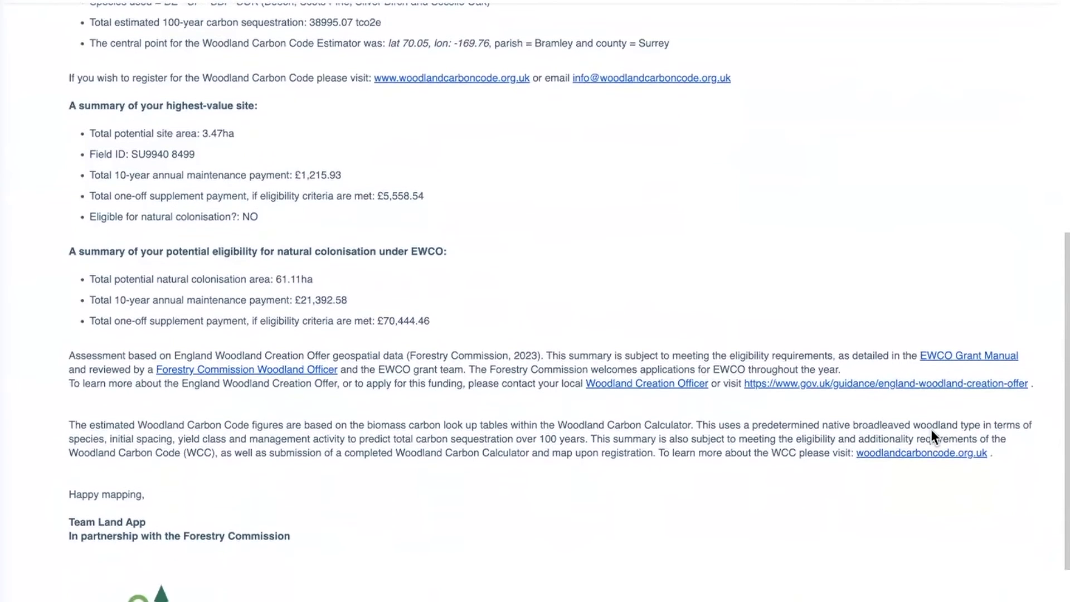
scroll(931, 431, down, 3)
scroll(935, 437, down, 1)
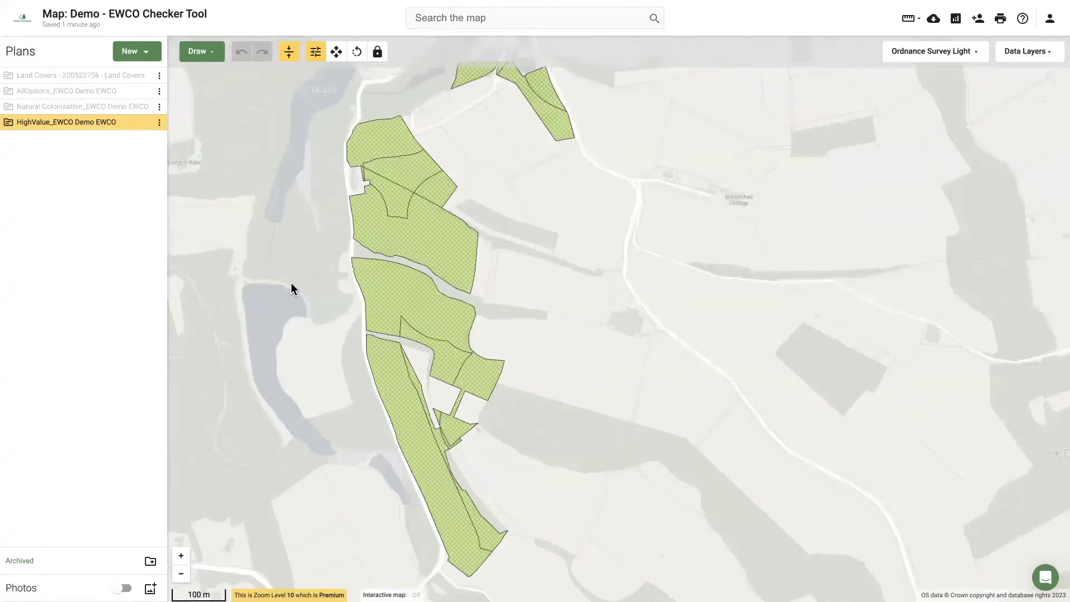
Show the Natural Colonisation plan, multi-select the three high-value fields and bring up their actions menu.
click(144, 108)
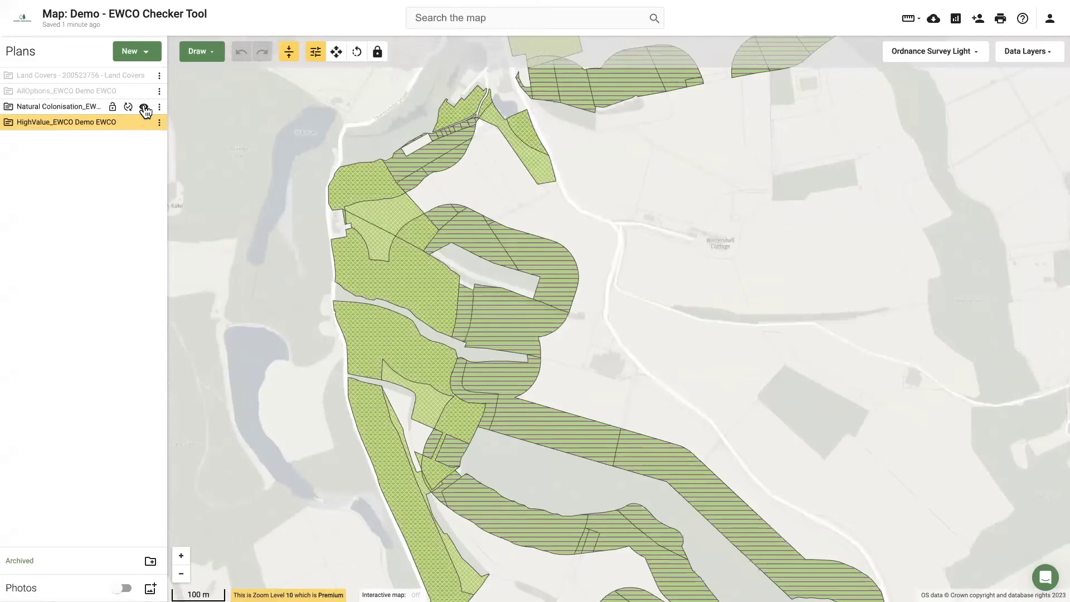
click(377, 287)
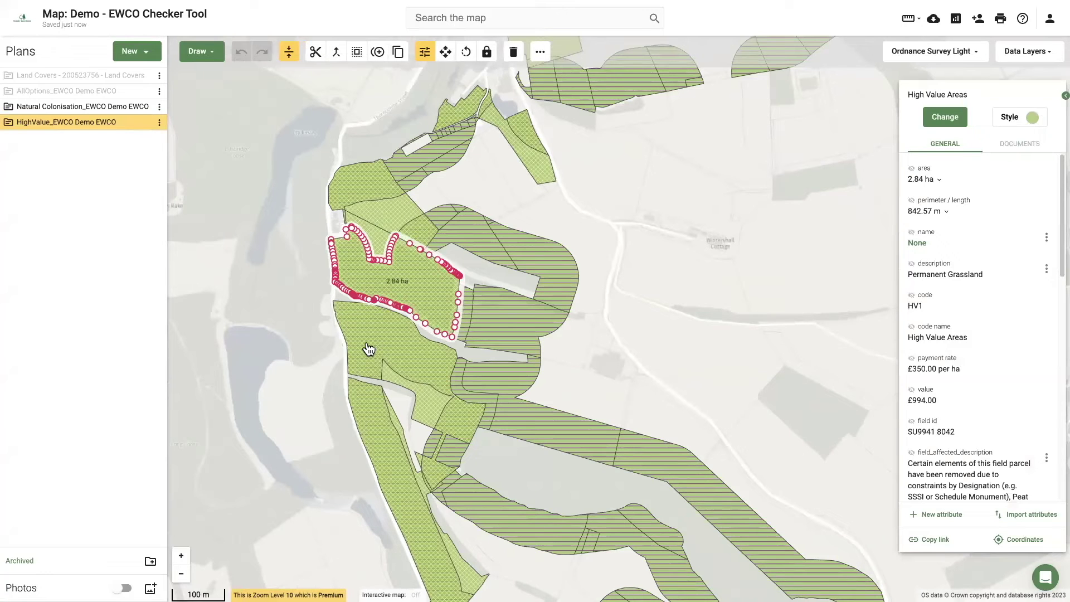
shift+click(368, 348)
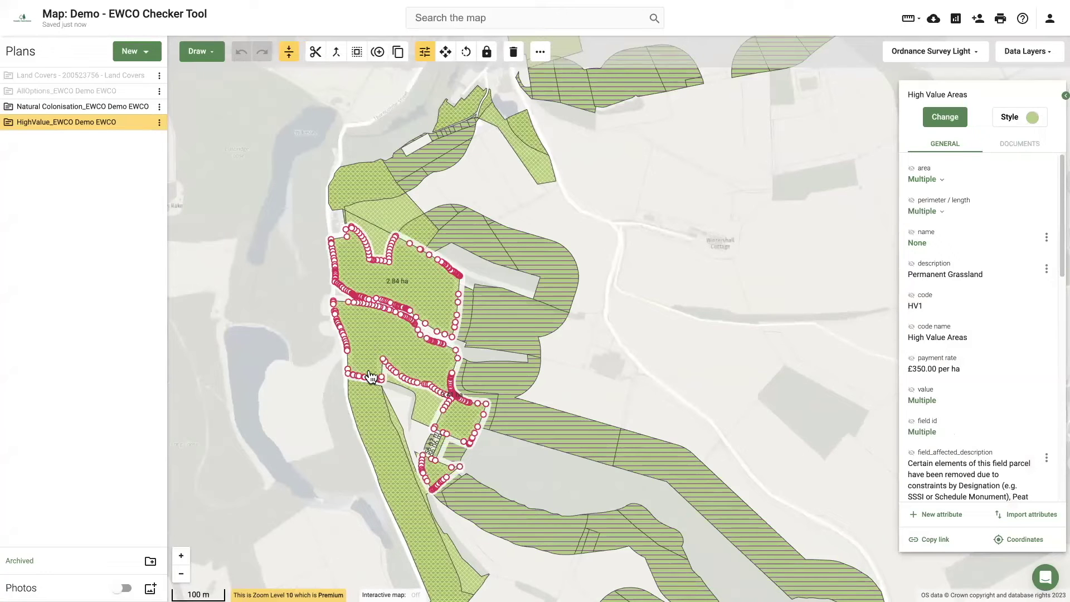
shift+click(371, 429)
drag(377, 426, 360, 365)
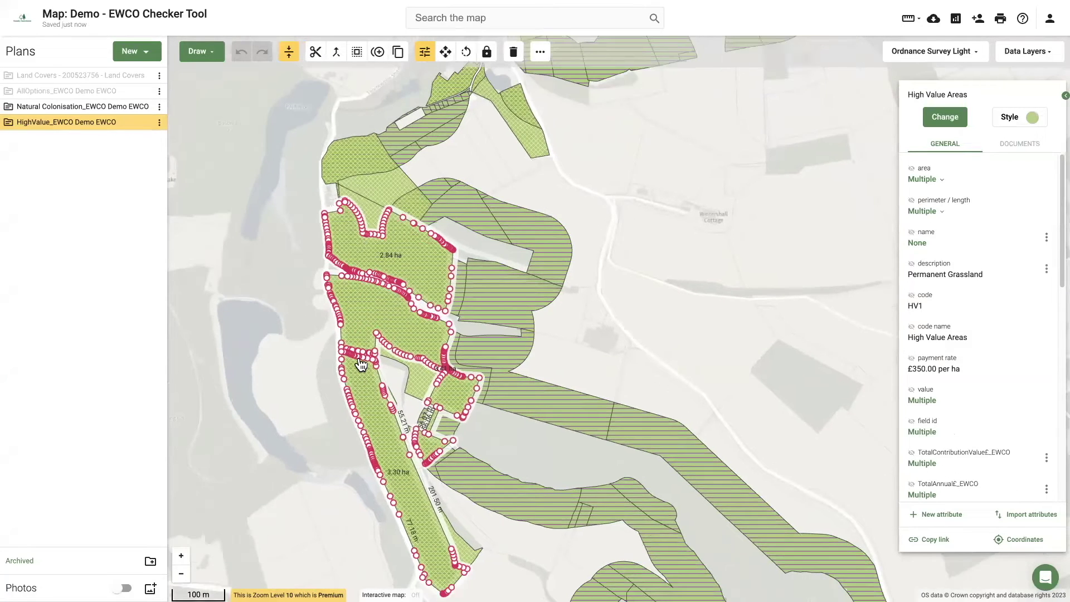
right_click(361, 366)
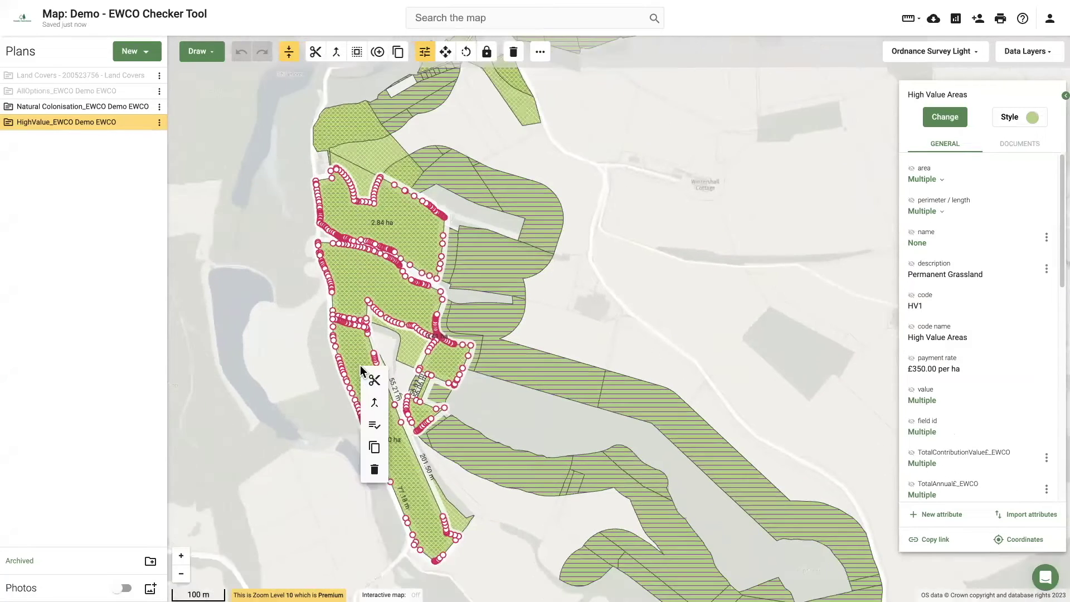
Copy the selected fields into a new Woodland Creation Template plan named 'EWCO Application'.
click(376, 446)
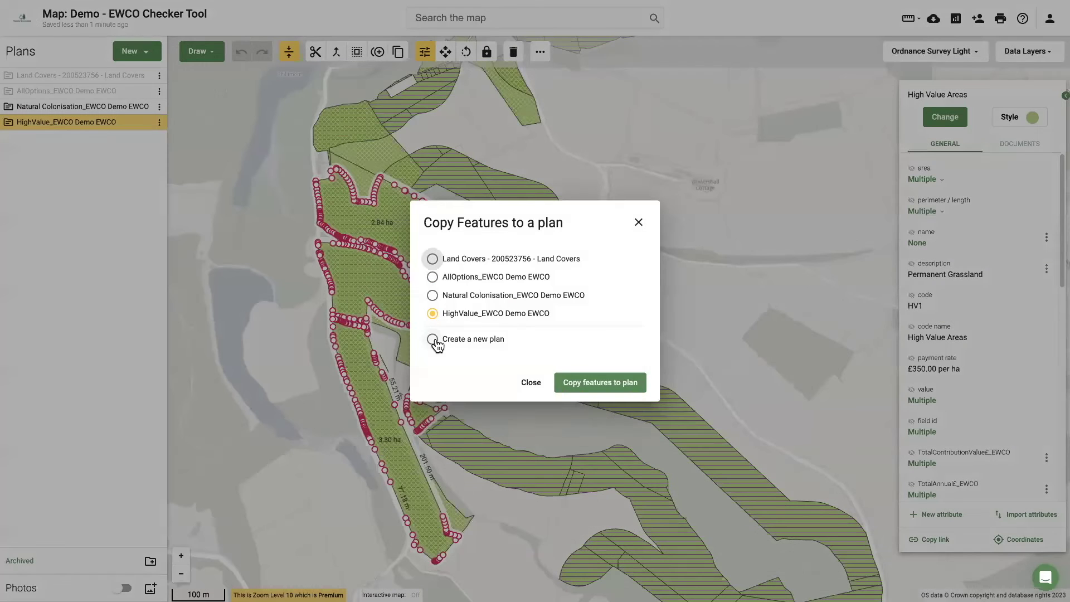
click(432, 339)
scroll(497, 279, down, 3)
click(450, 154)
text(EWCO Applicat)
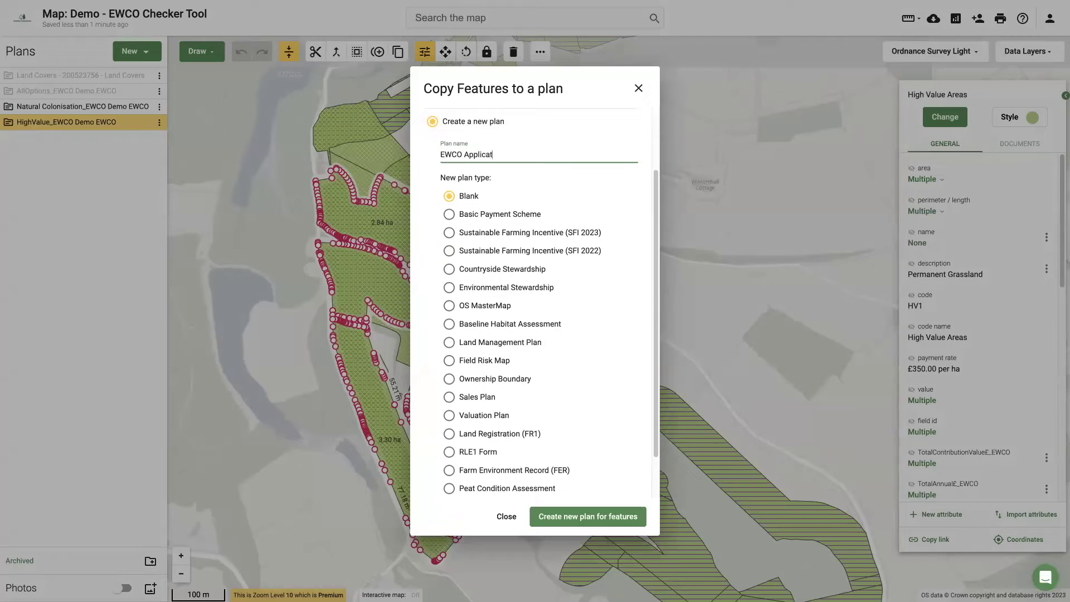
scroll(458, 279, down, 1)
click(449, 473)
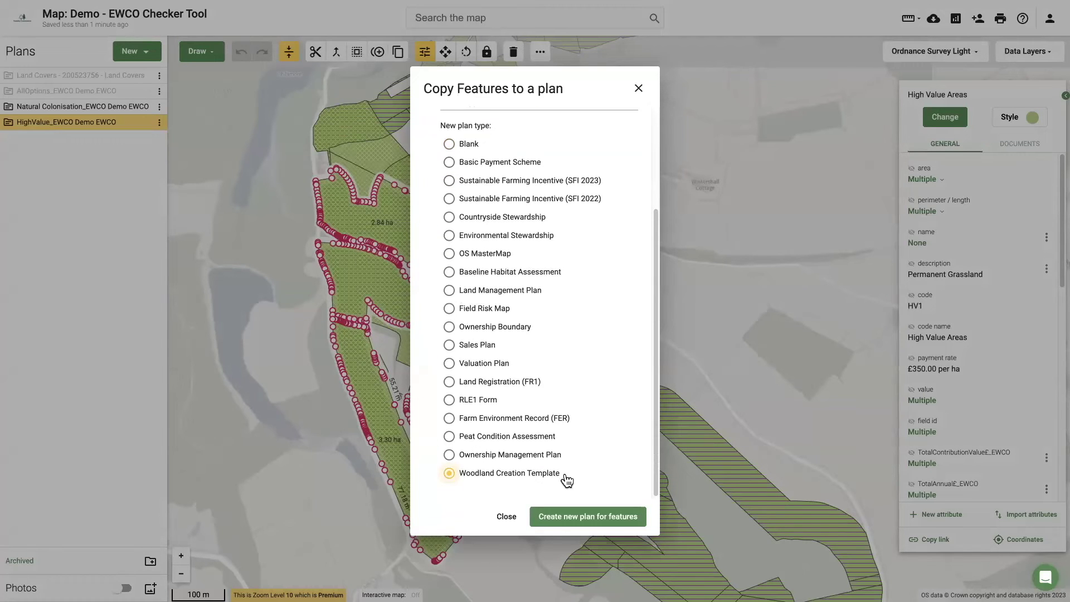
click(558, 525)
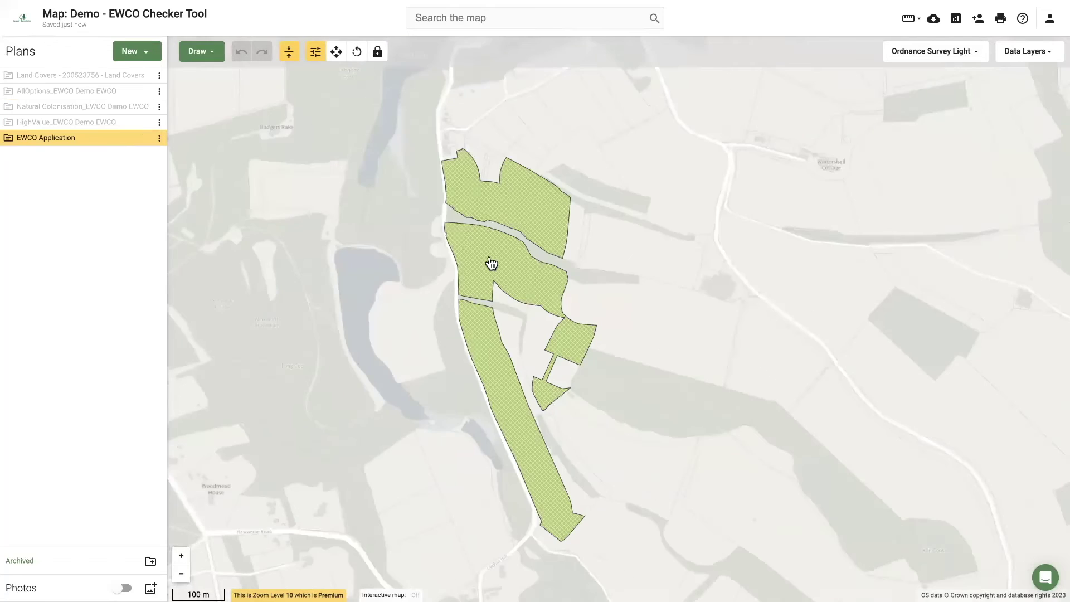
Trace a deer fencing line along the top field's edge.
scroll(491, 263, up, 1)
click(509, 276)
click(202, 52)
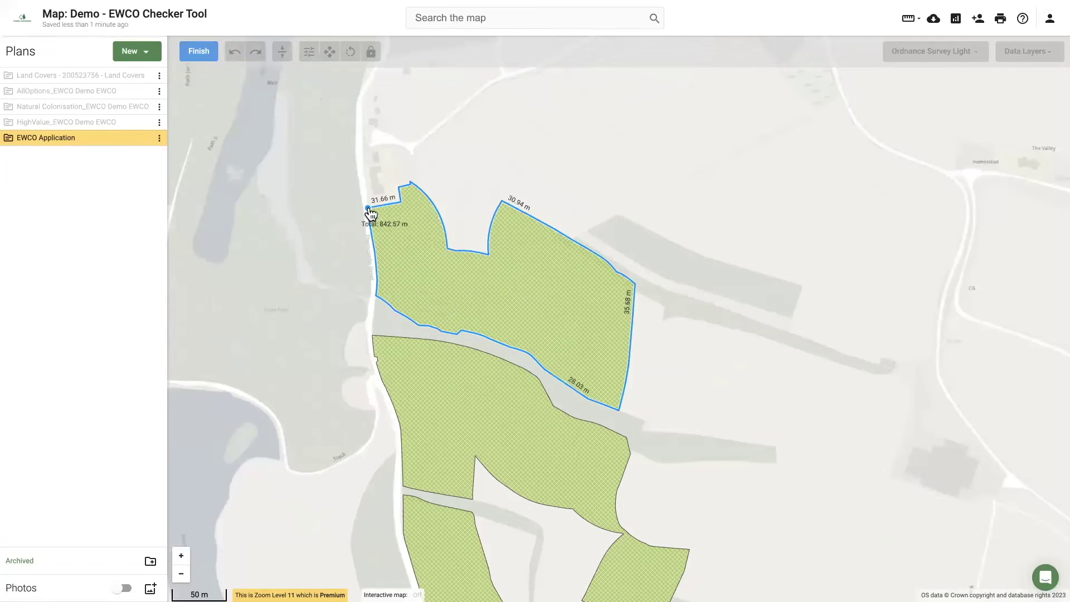
click(367, 209)
click(202, 52)
Add deer high seat (lean-to) points around the field edge.
click(516, 253)
click(945, 117)
click(979, 217)
Make the 0.50 ha piece of the top field mechanical bracken control.
drag(505, 313, 452, 294)
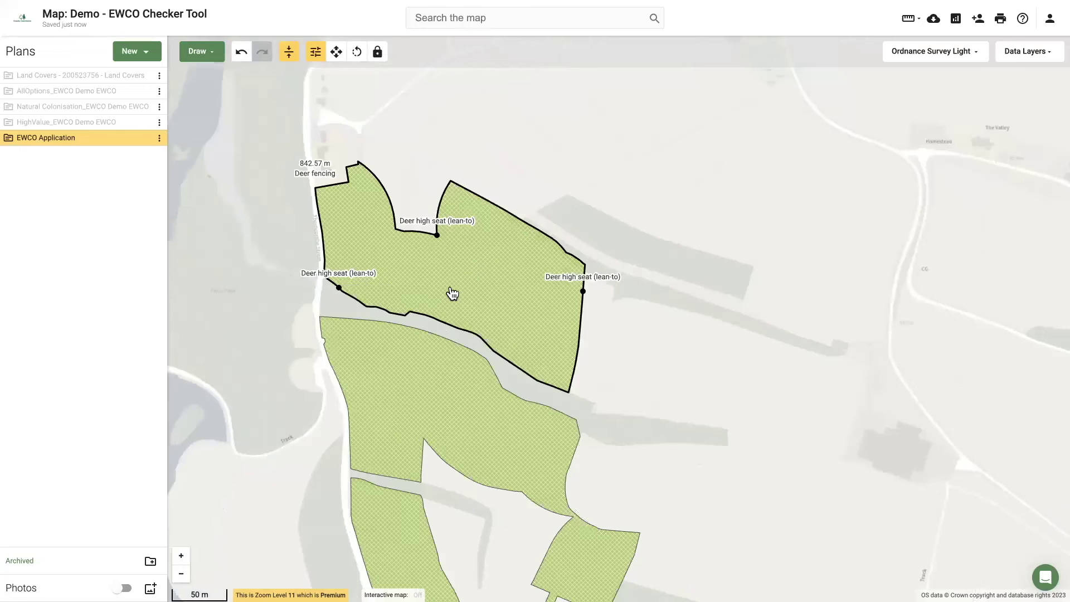
click(452, 294)
click(471, 335)
click(944, 115)
click(1003, 202)
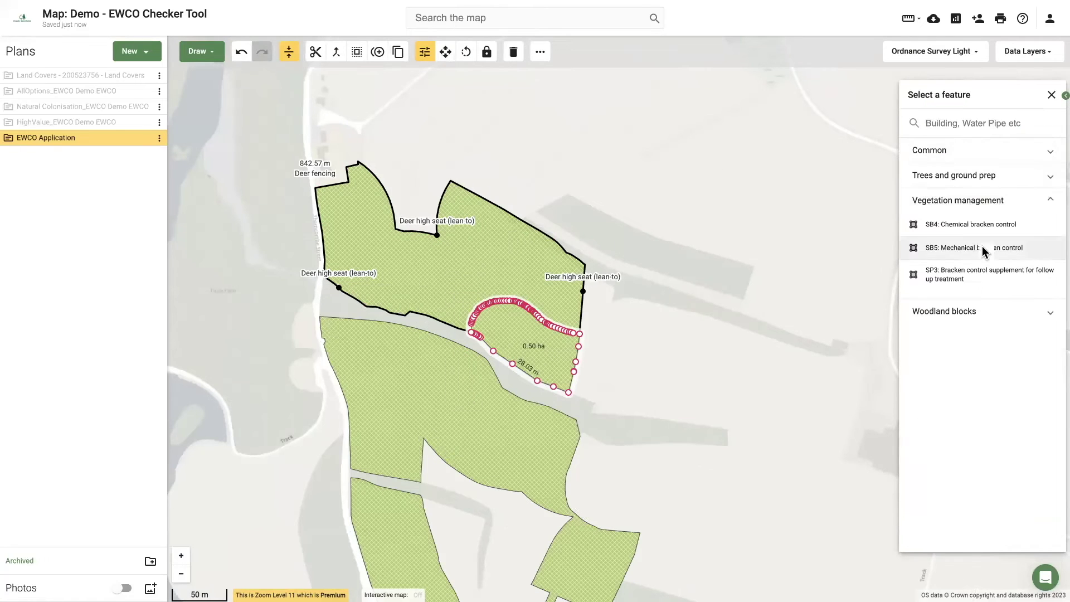
click(982, 249)
Make the large remaining field and the 0.74 ha piece native broadleaf tree planting.
click(440, 279)
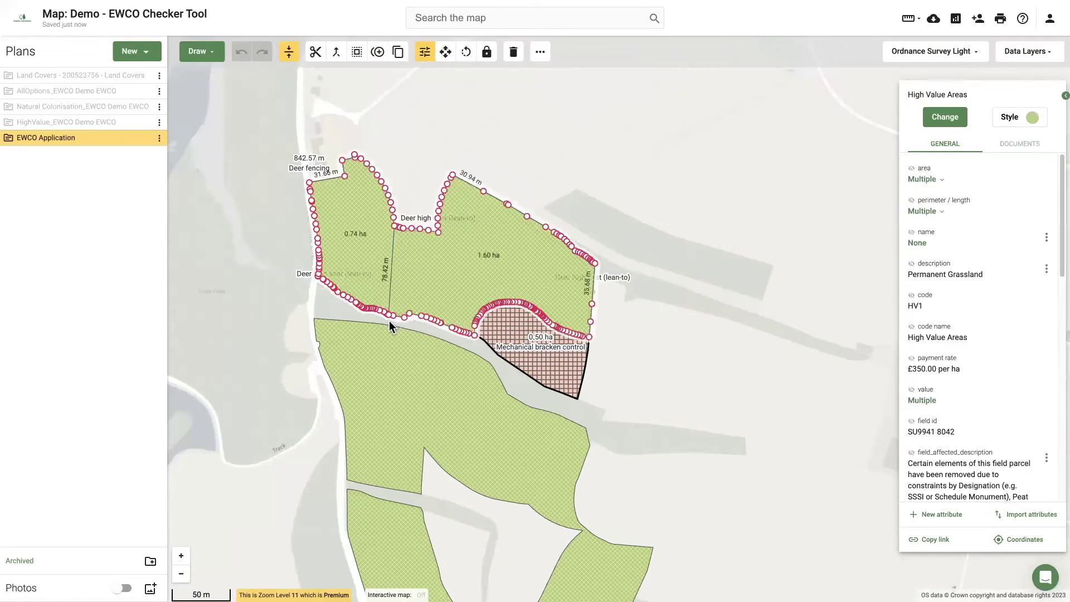
click(944, 117)
click(979, 373)
click(944, 117)
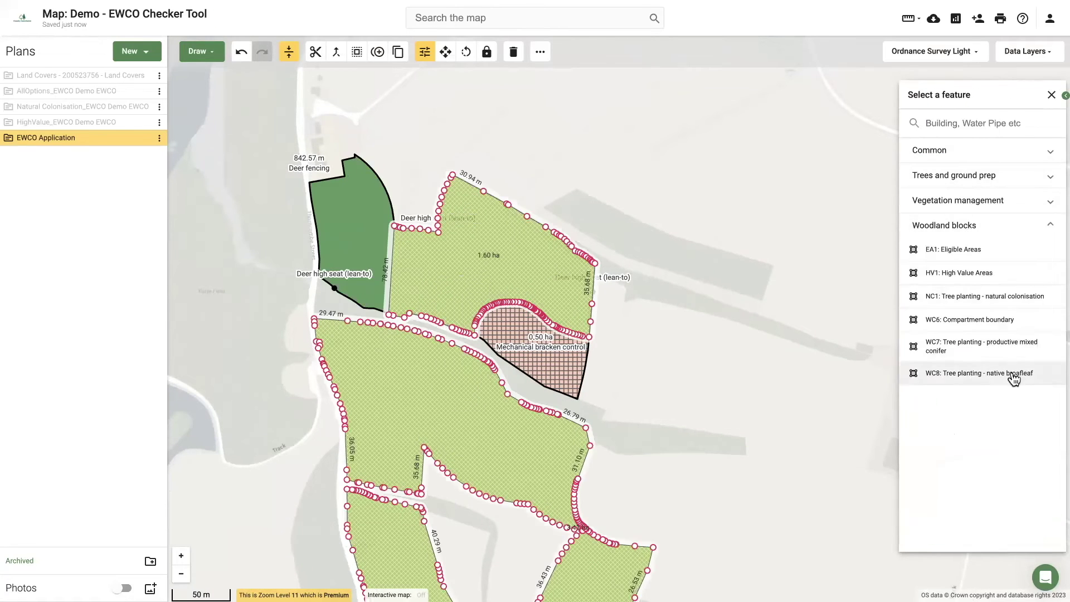
click(1013, 378)
click(429, 280)
click(432, 280)
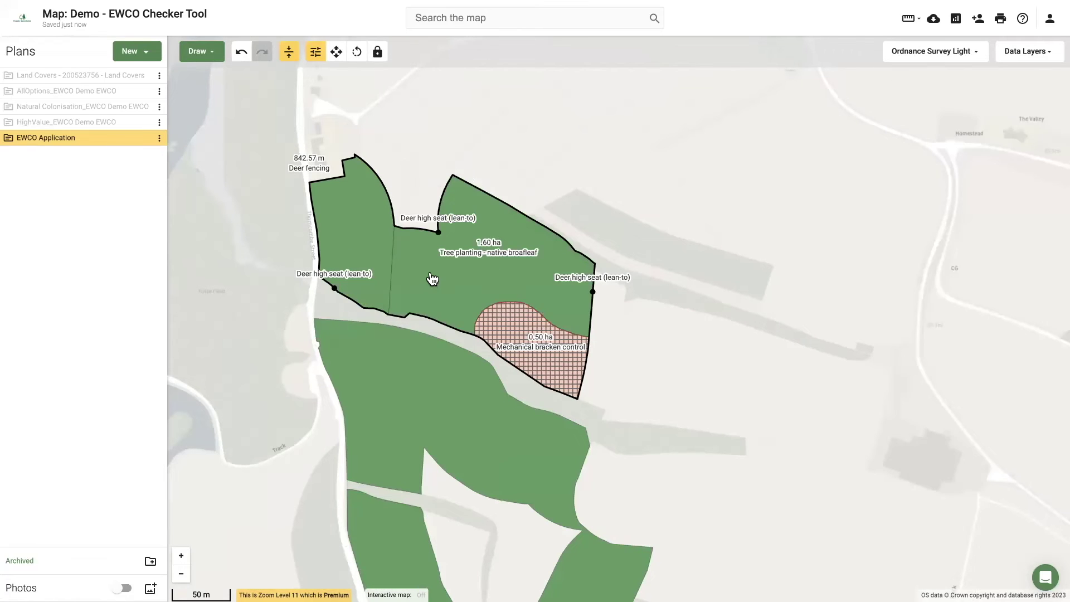
click(431, 280)
Place vehicle deer gate points on the woodland block's lower boundary.
click(196, 52)
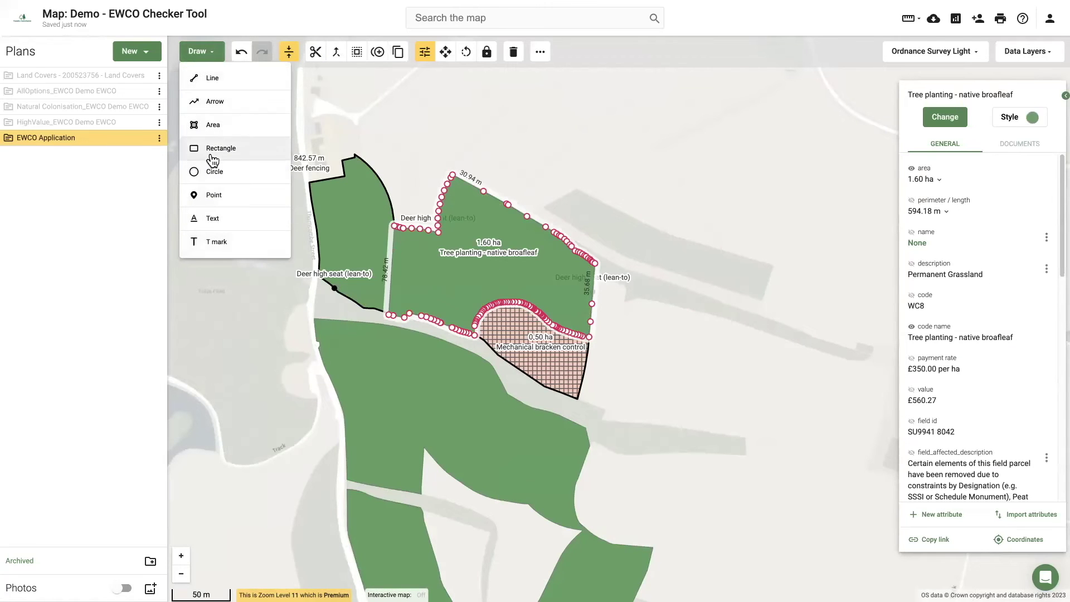
click(219, 196)
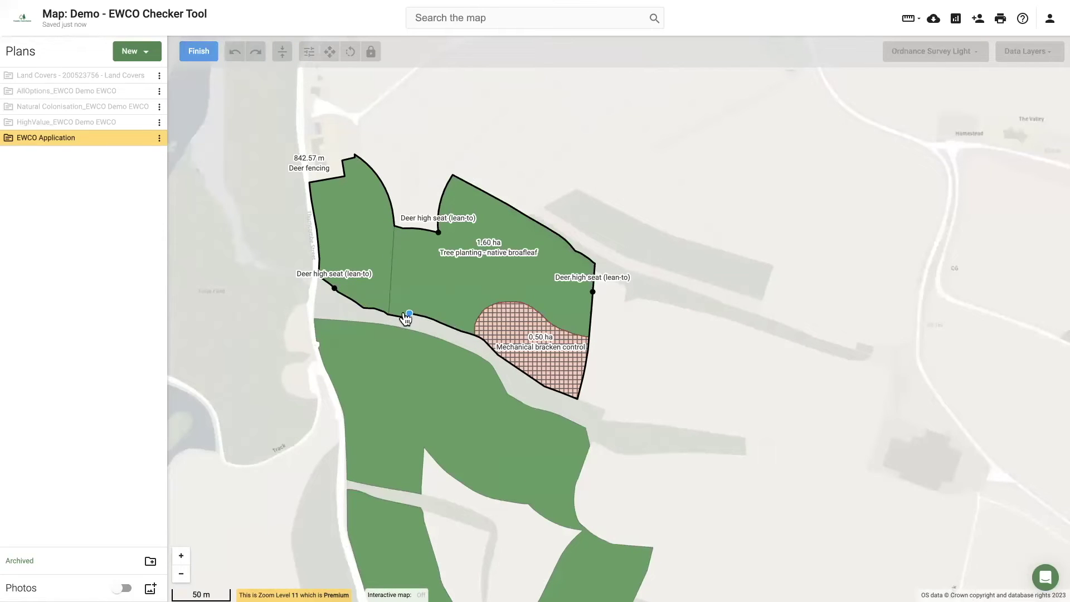
click(369, 309)
click(199, 52)
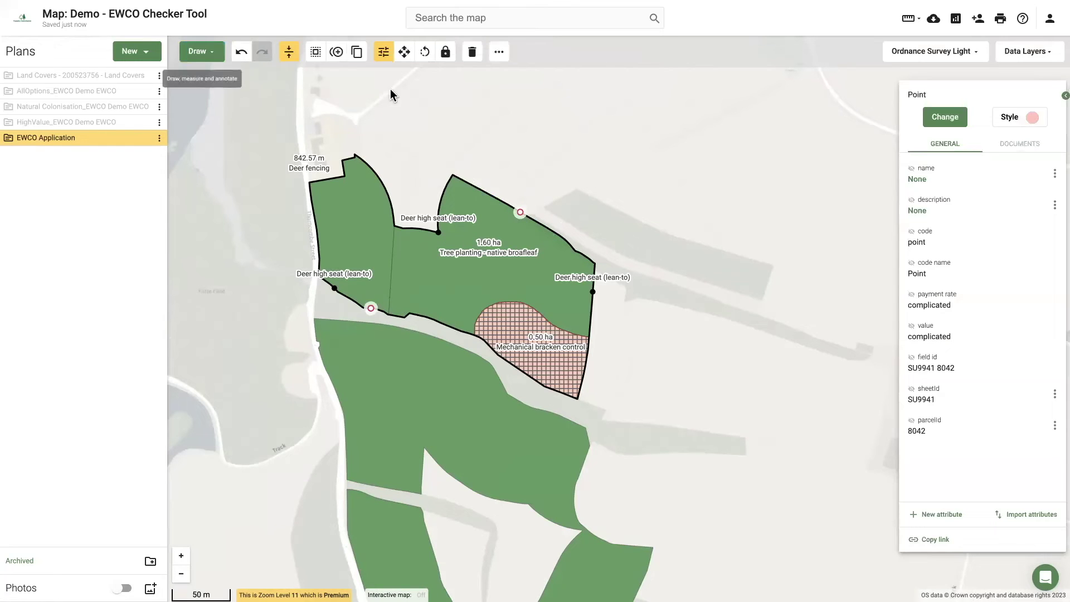
click(390, 275)
scroll(390, 275, down, 2)
drag(390, 275, 395, 251)
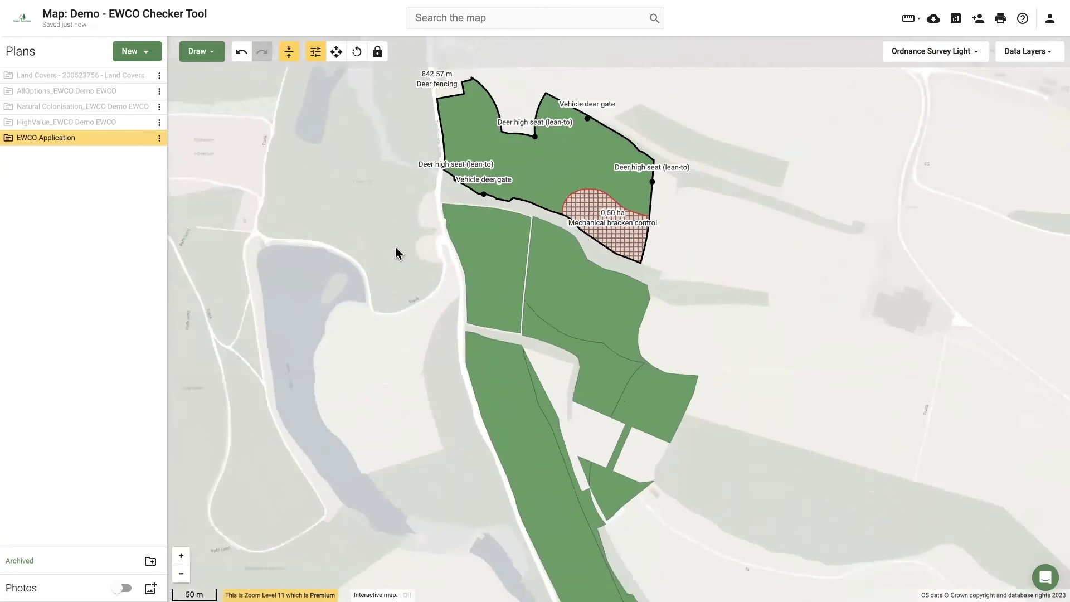
Run the EWCO Validator from the EWCO Application plan's Toolbox, then go back to the map.
click(161, 138)
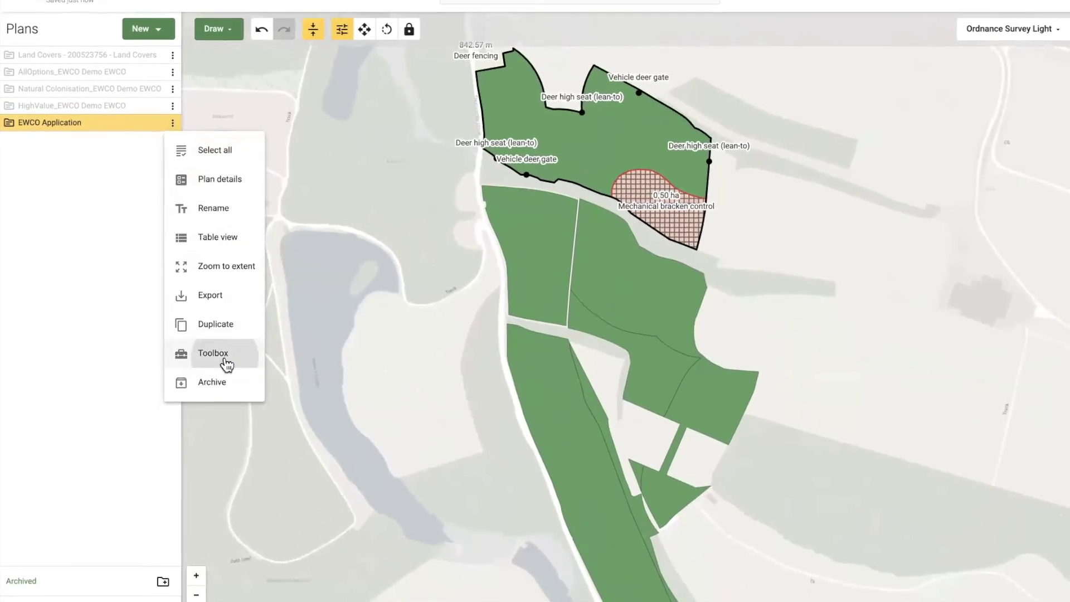
click(226, 358)
click(106, 177)
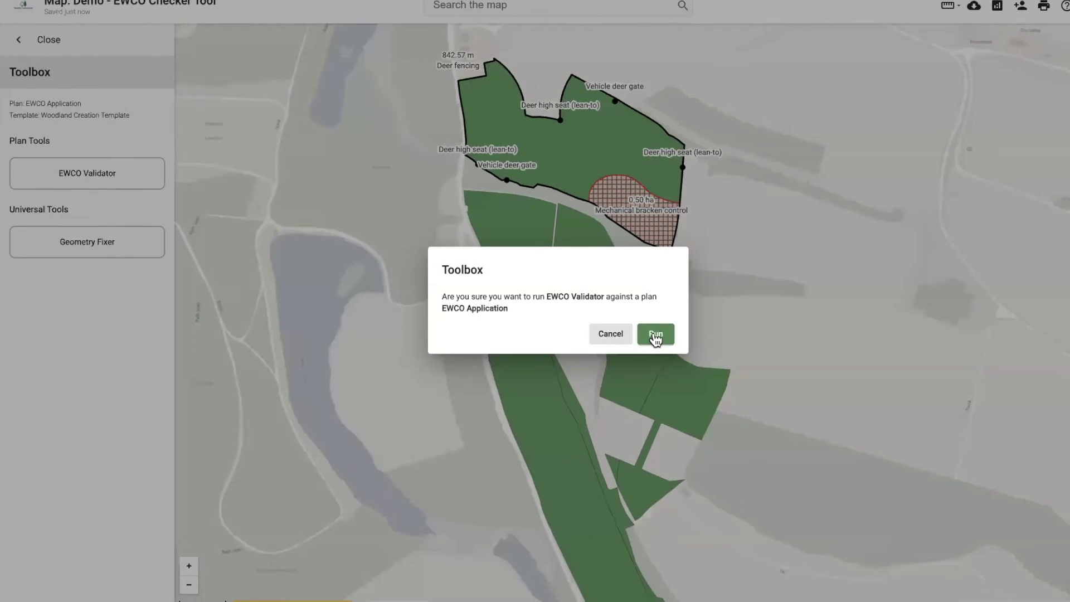
click(653, 333)
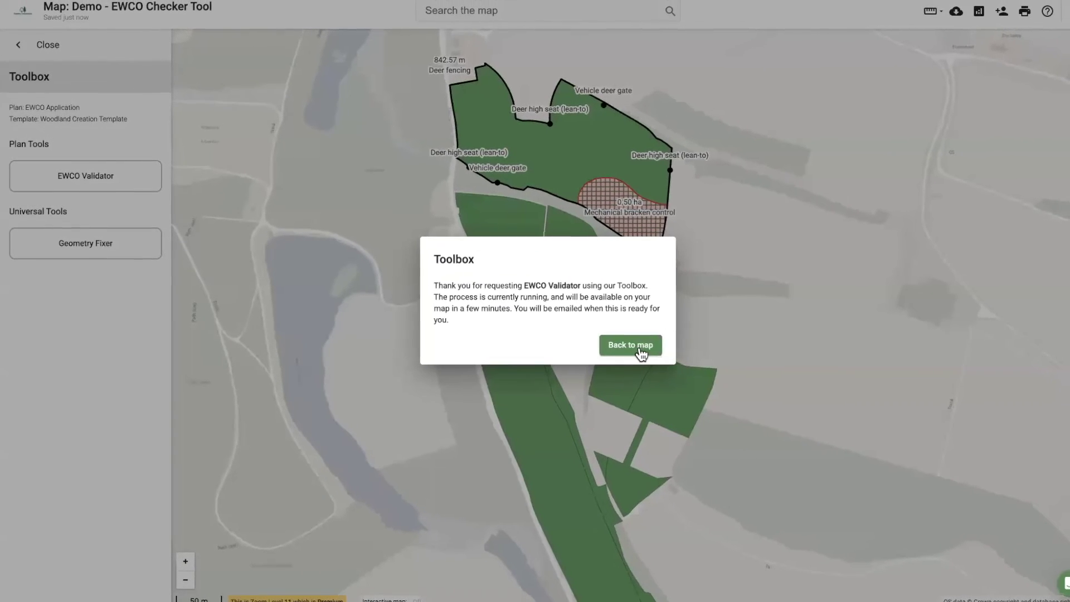
click(646, 348)
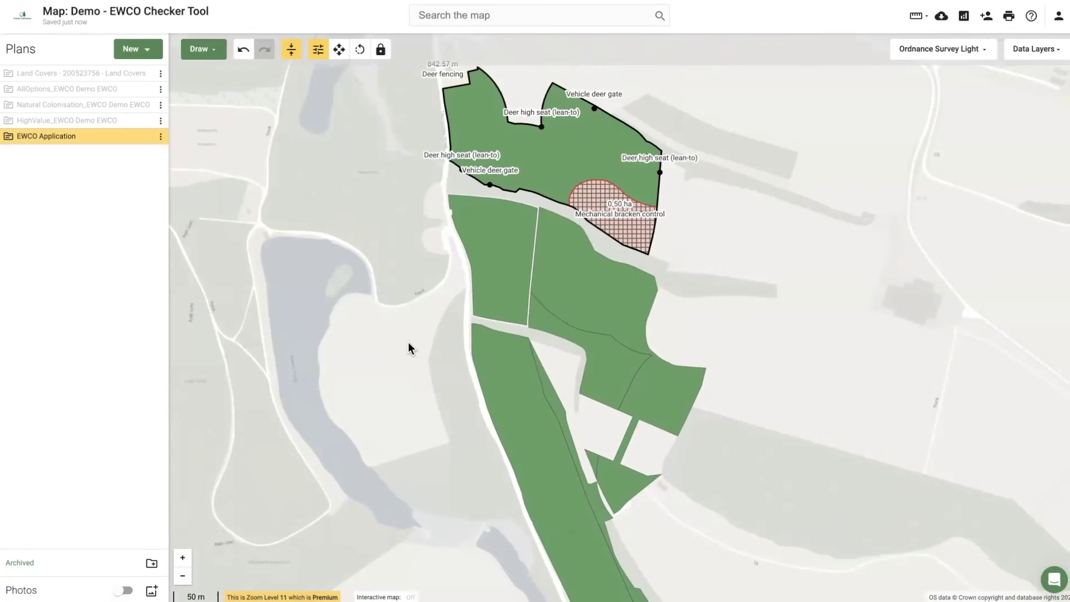
Make both the VALID plan and the EWCO Application plan visible on the map.
scroll(407, 339, down, 1)
drag(405, 342, 409, 295)
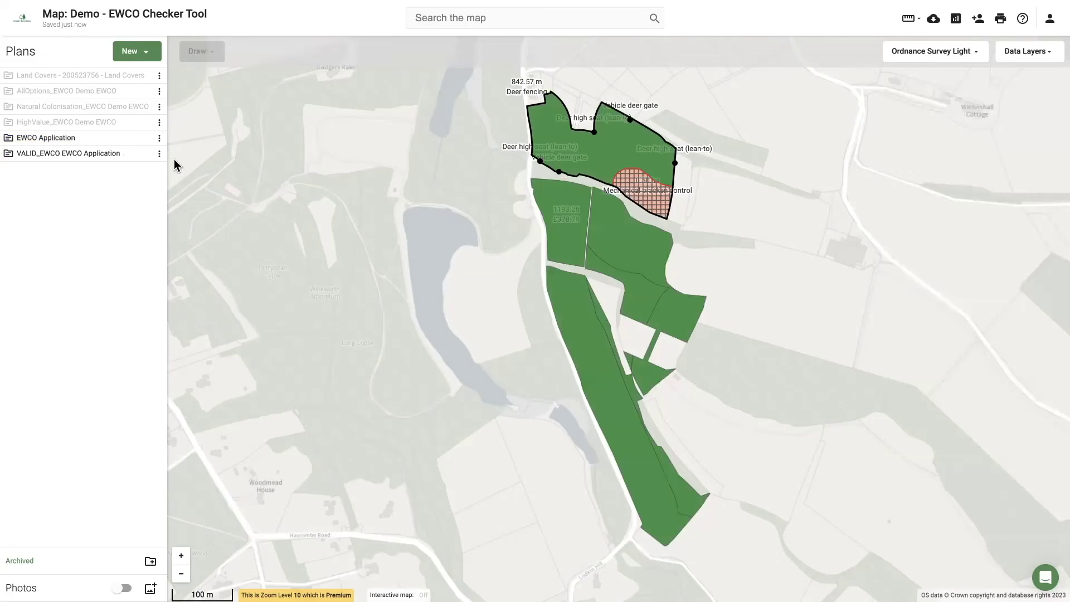
click(145, 154)
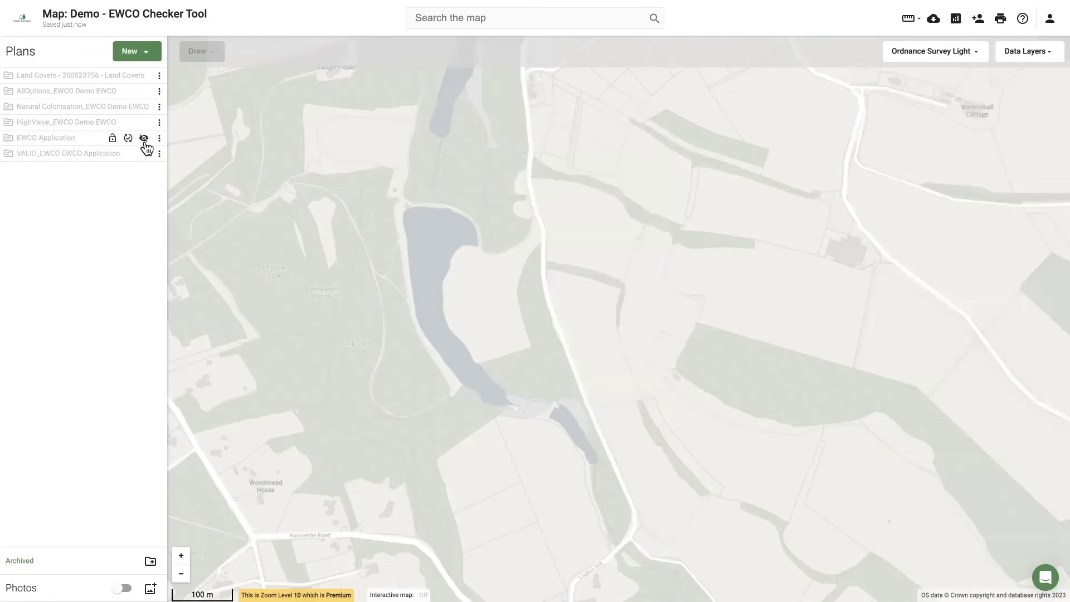
click(145, 154)
click(144, 139)
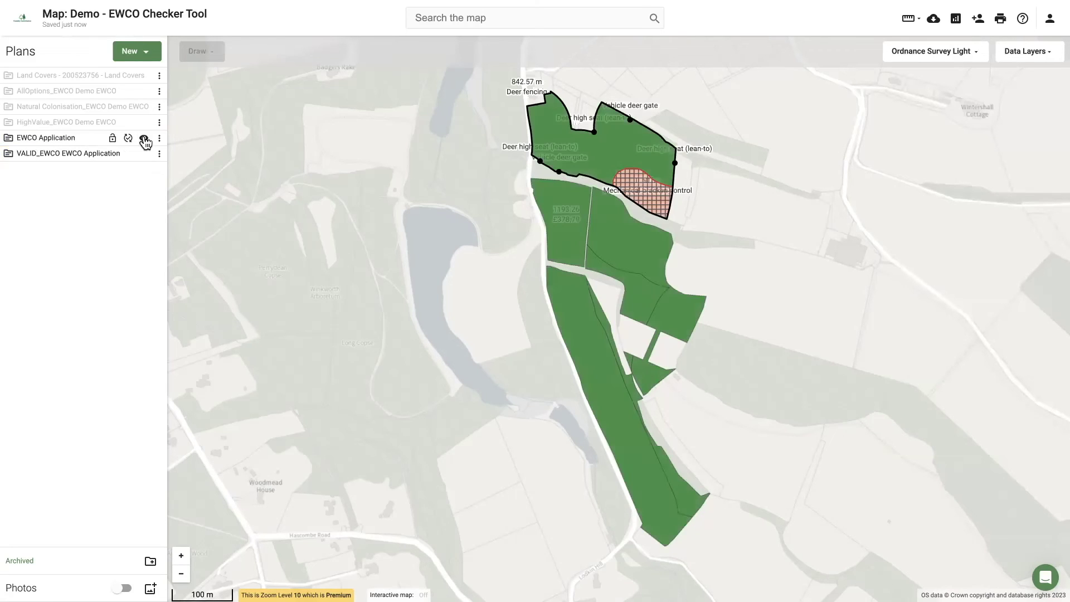
Label a VALID woodland parcel with its TotalContributionValue 3571.46, then hide the VALID plan.
click(577, 212)
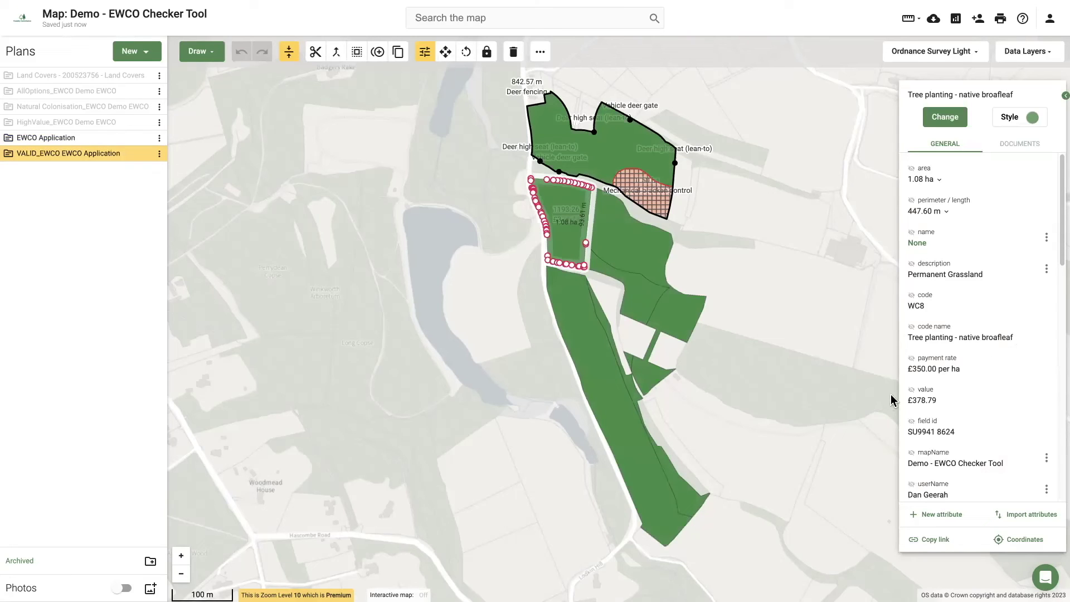
scroll(933, 393, down, 4)
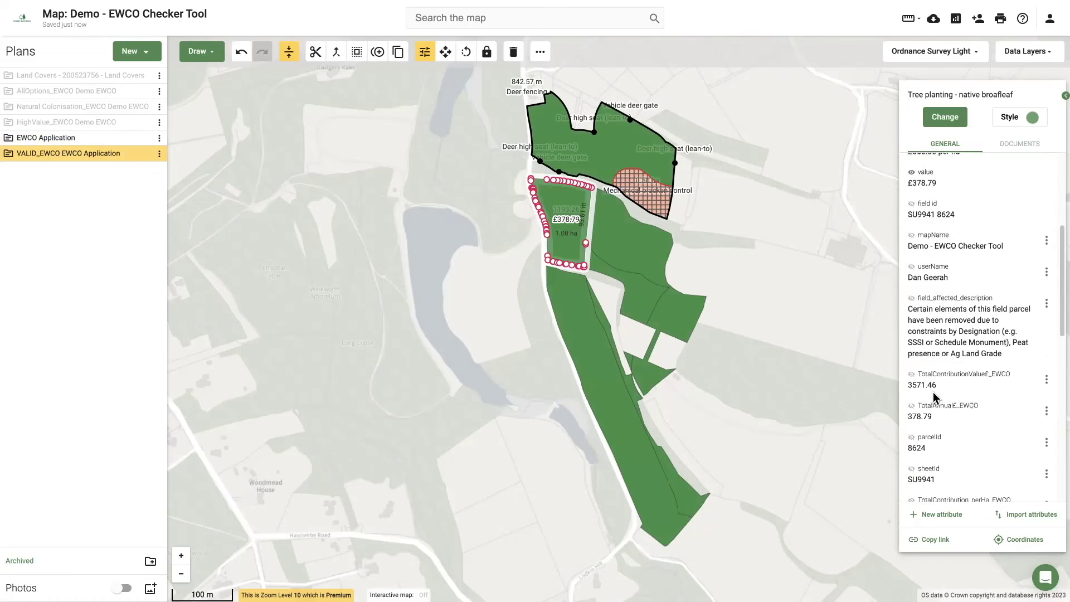
click(912, 366)
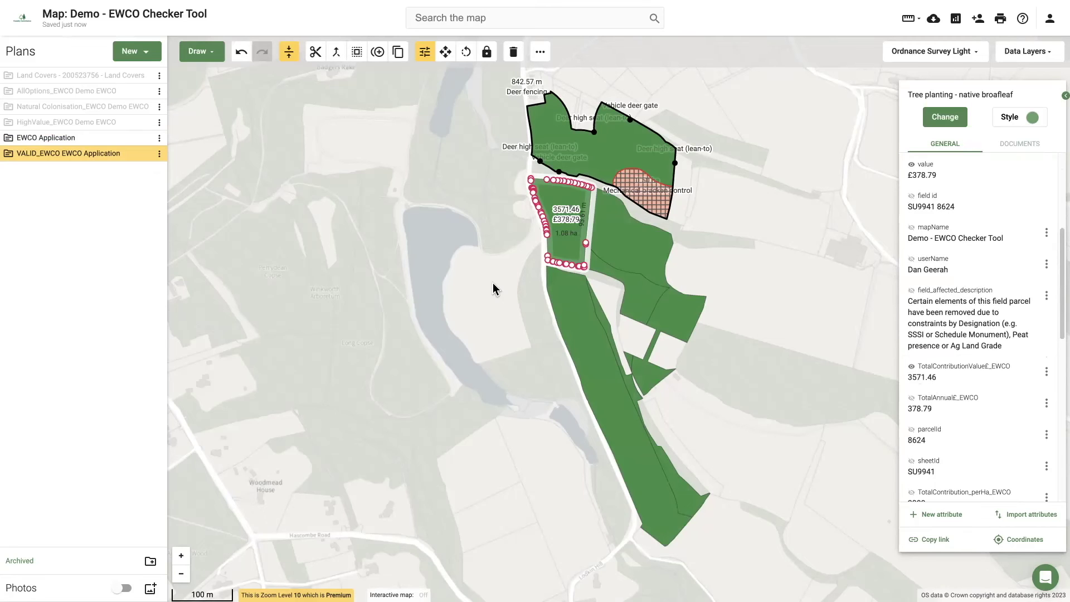
click(144, 154)
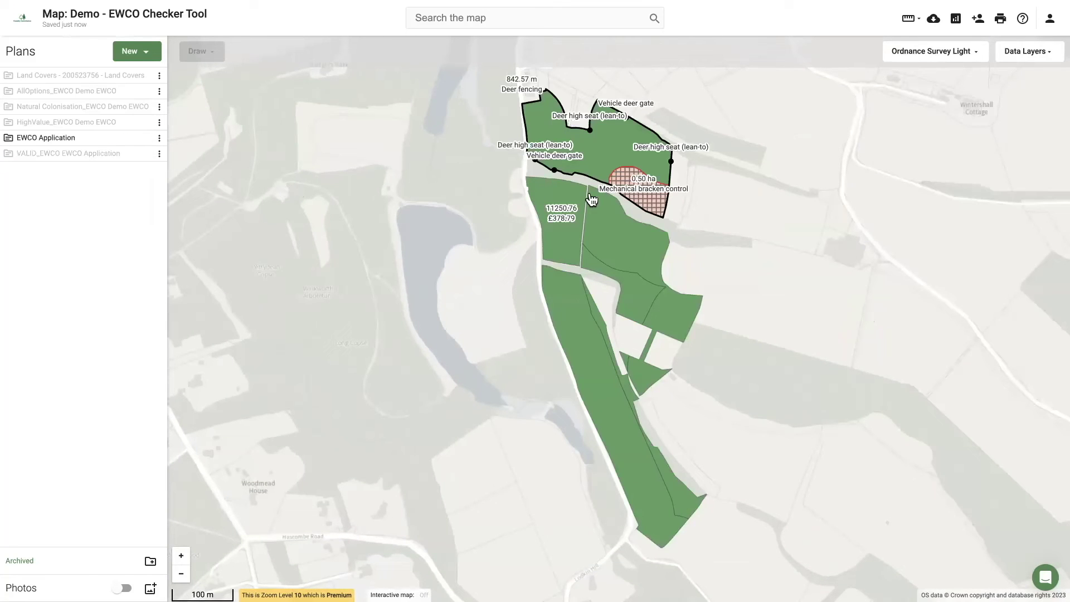
Draw a new woodland area beside the left woodland parcel.
click(552, 198)
click(208, 52)
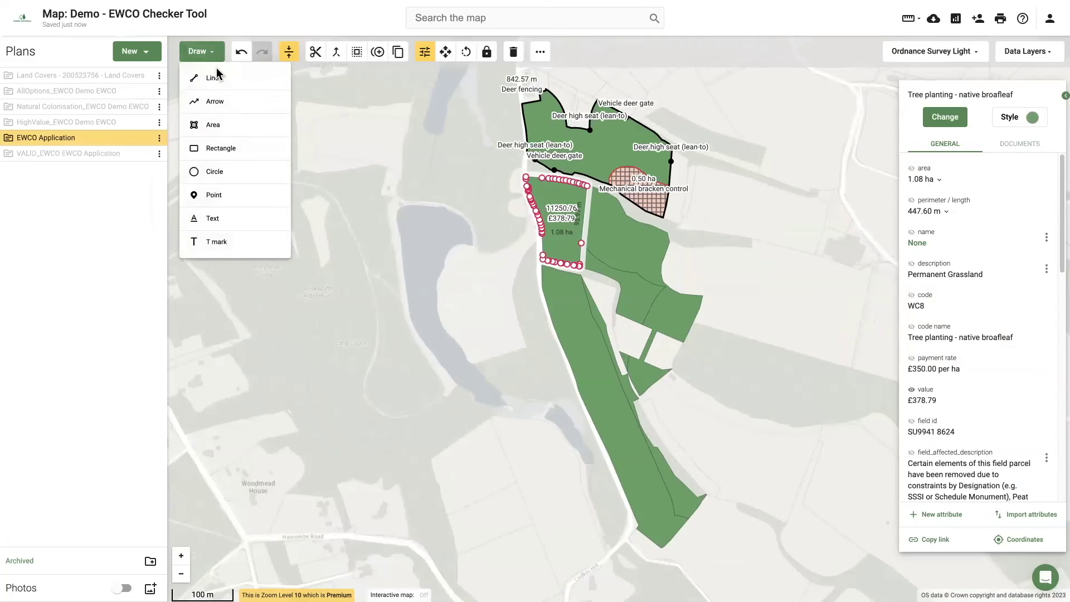
click(227, 124)
click(526, 179)
click(543, 259)
double_click(495, 256)
key(BackSpace)
key(BackSpace)
click(936, 225)
click(957, 306)
scroll(493, 241, up, 2)
key(Escape)
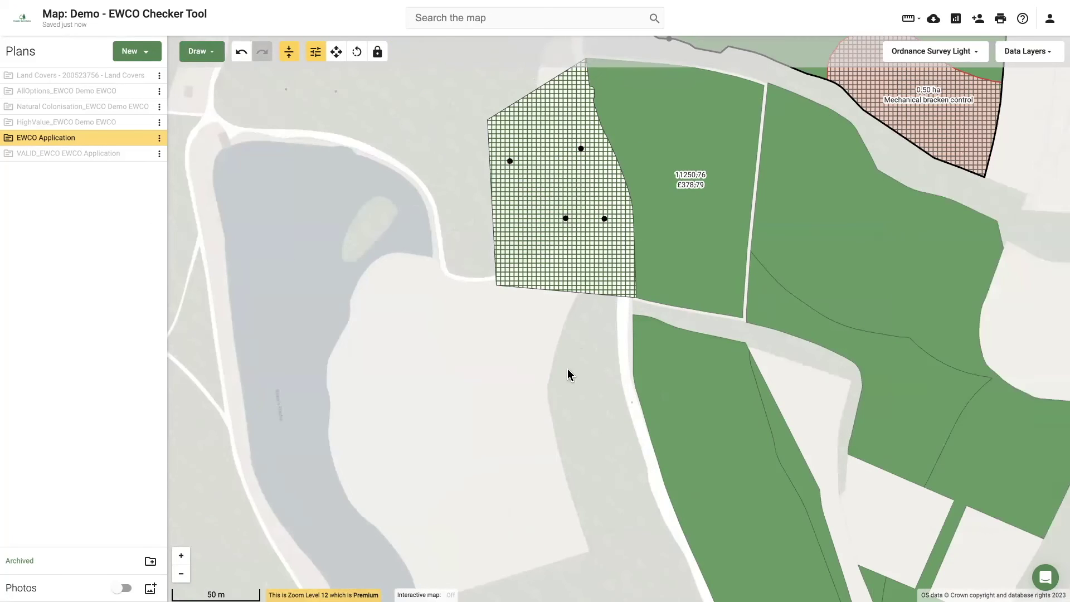
scroll(369, 251, down, 5)
Re-run the EWCO Validator on the EWCO Application plan.
click(159, 138)
click(198, 356)
click(114, 191)
key(Return)
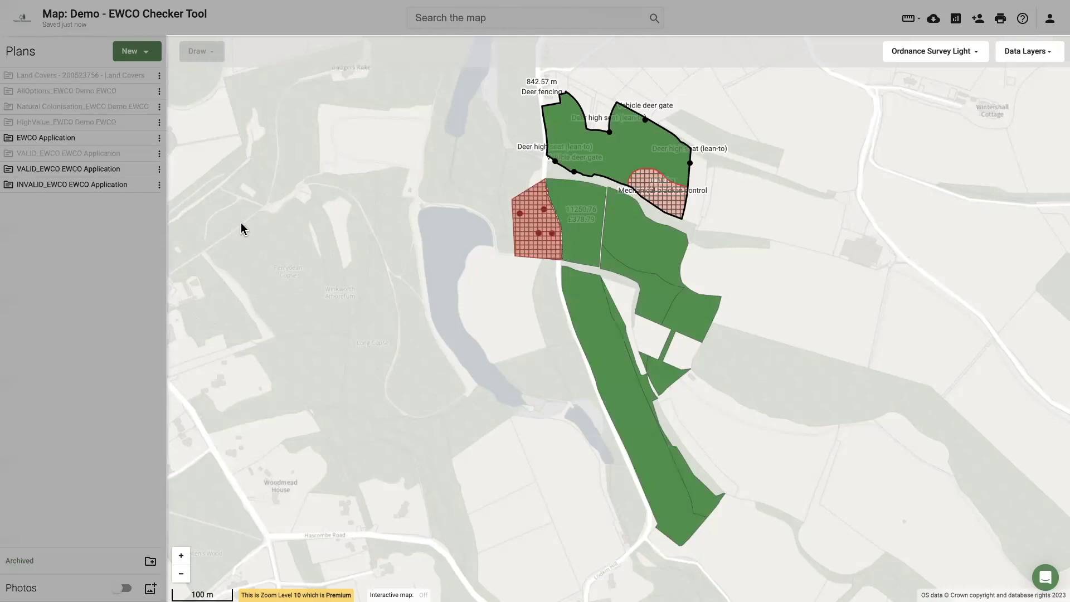
Check the INVALID 0.85 ha parcel's exclusion reason, 'Area outside SBI's Land Covers', then remove the label.
click(143, 138)
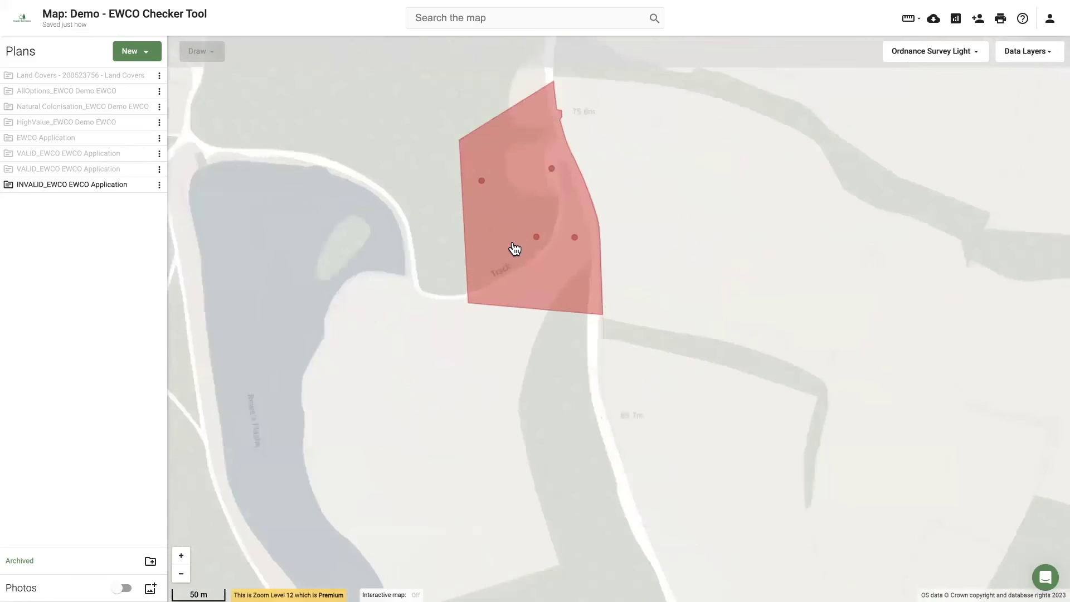
click(513, 249)
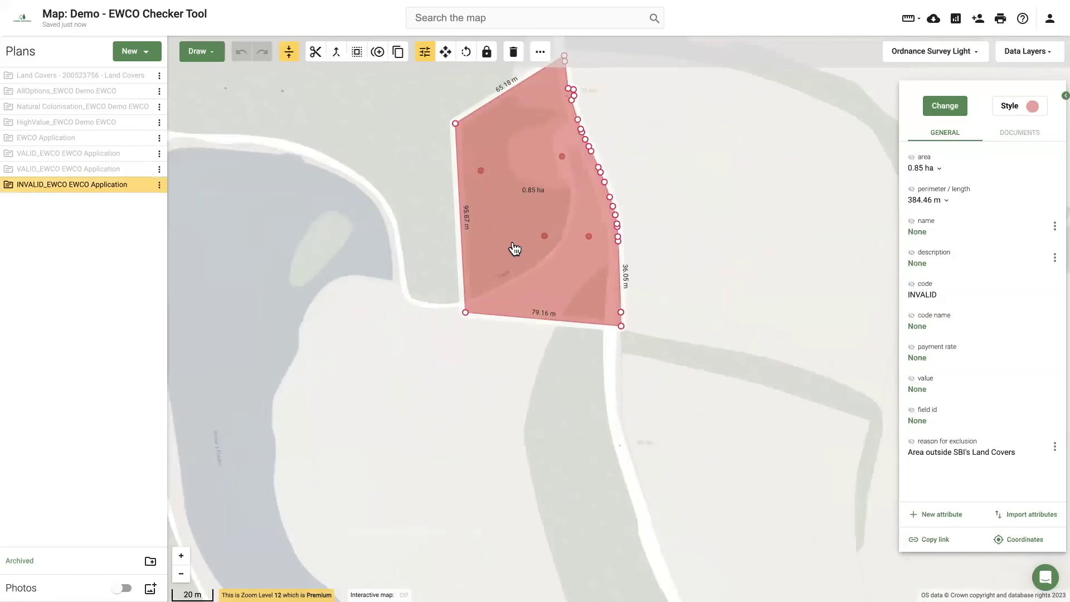
click(911, 442)
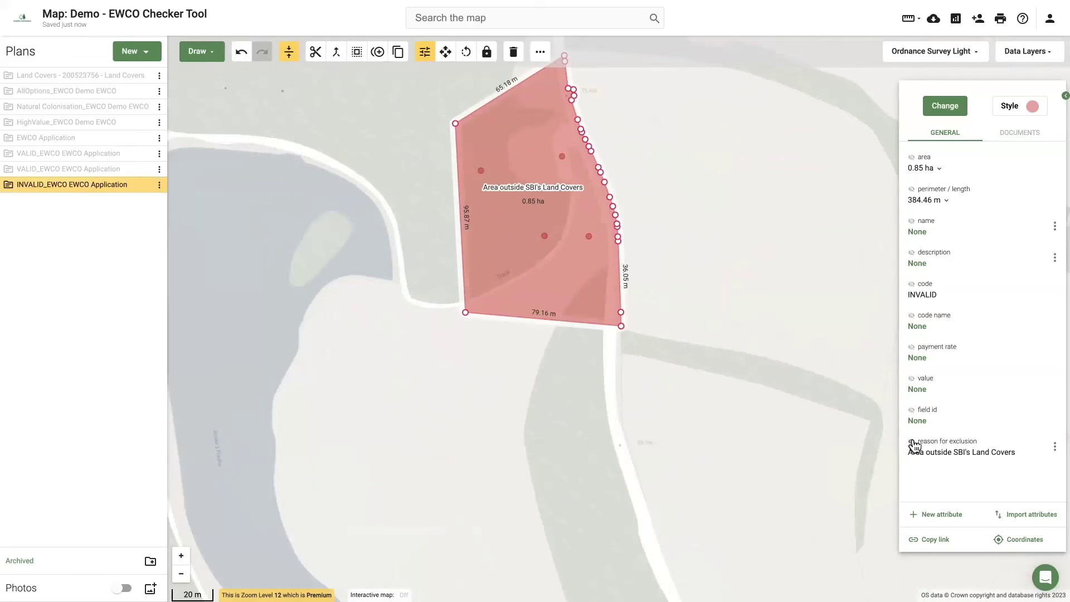
click(913, 443)
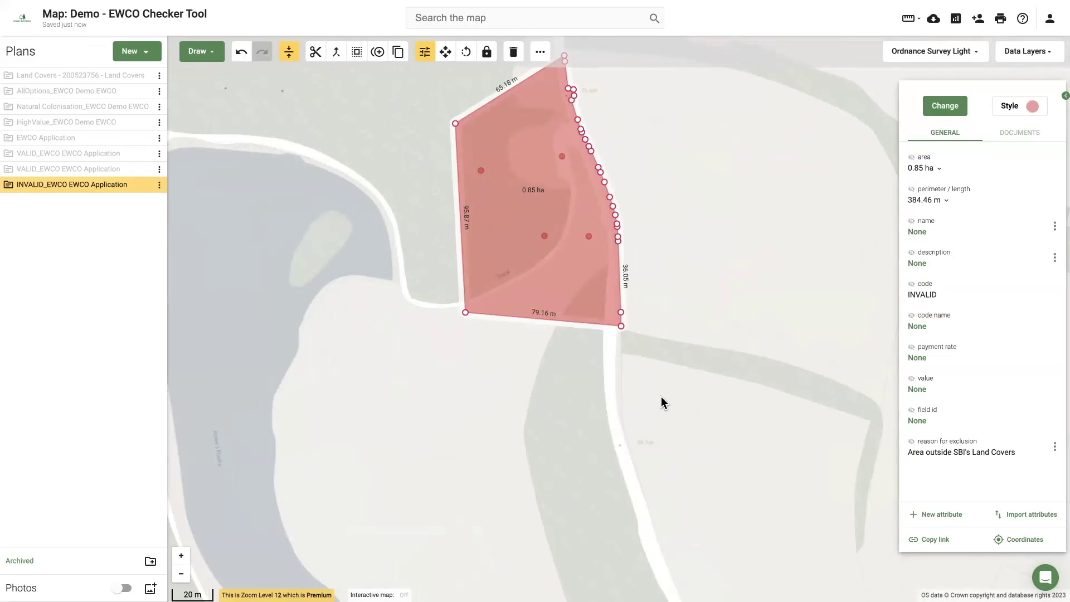
click(661, 401)
Add the EWCO Application plan to a new report on the Reports page.
click(143, 186)
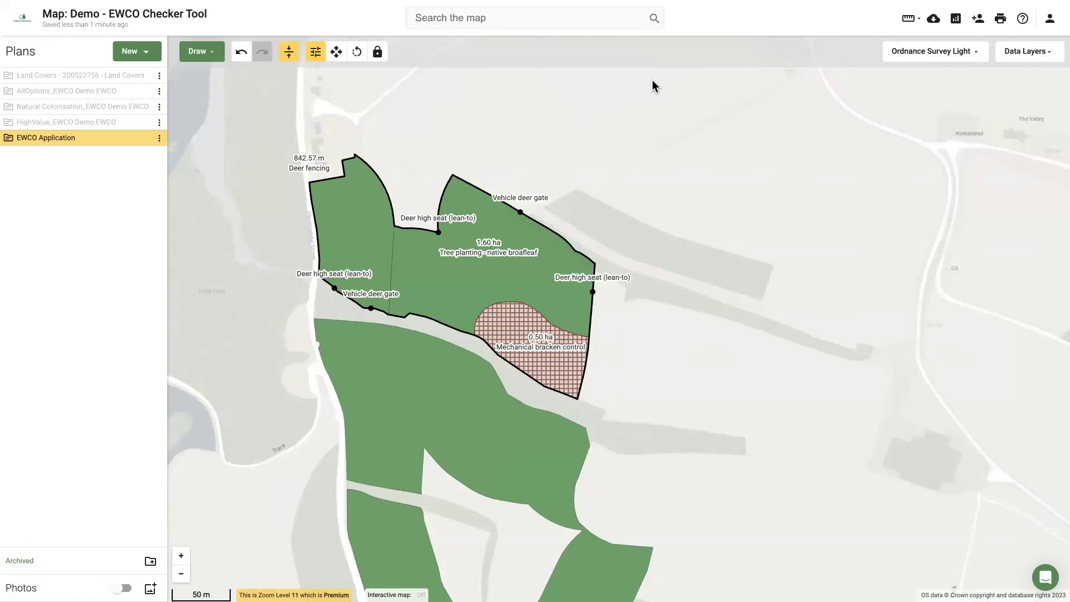
click(956, 20)
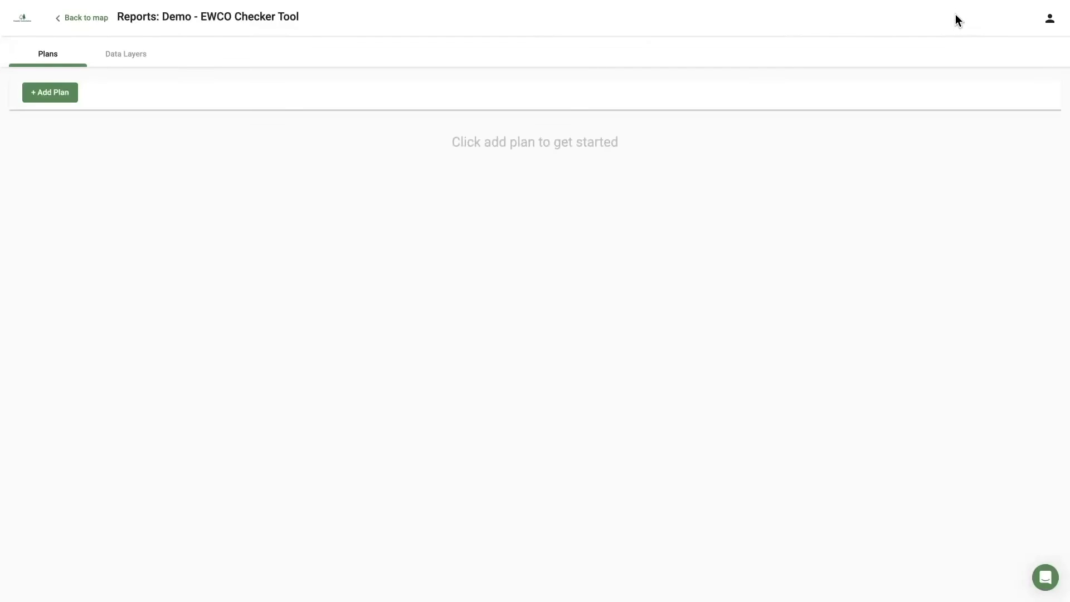
click(54, 97)
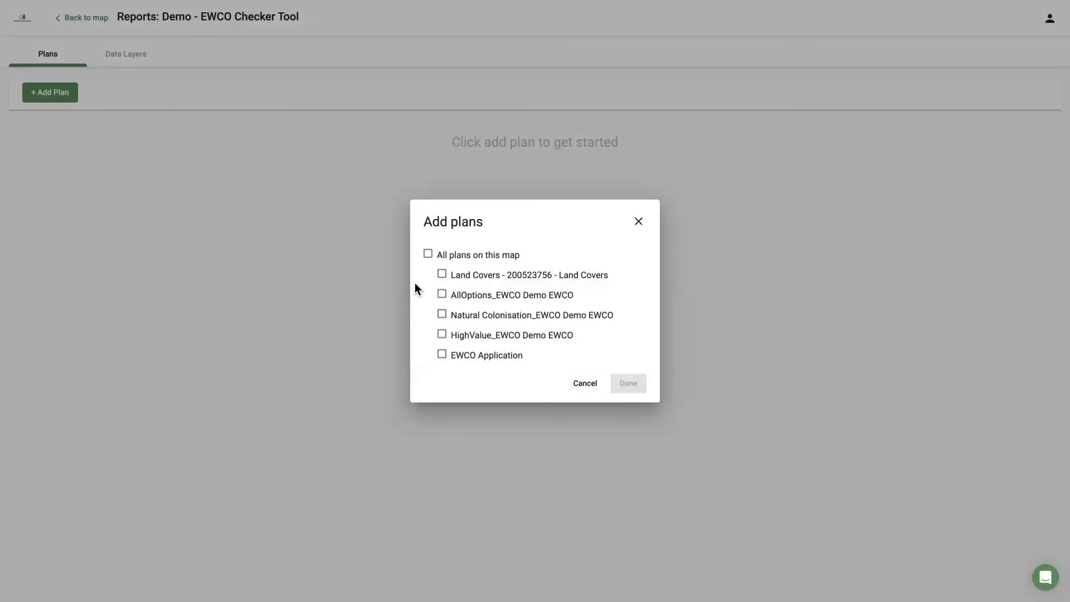
click(441, 354)
click(630, 385)
Download the plan's full 11-feature table, then return to the map.
click(189, 136)
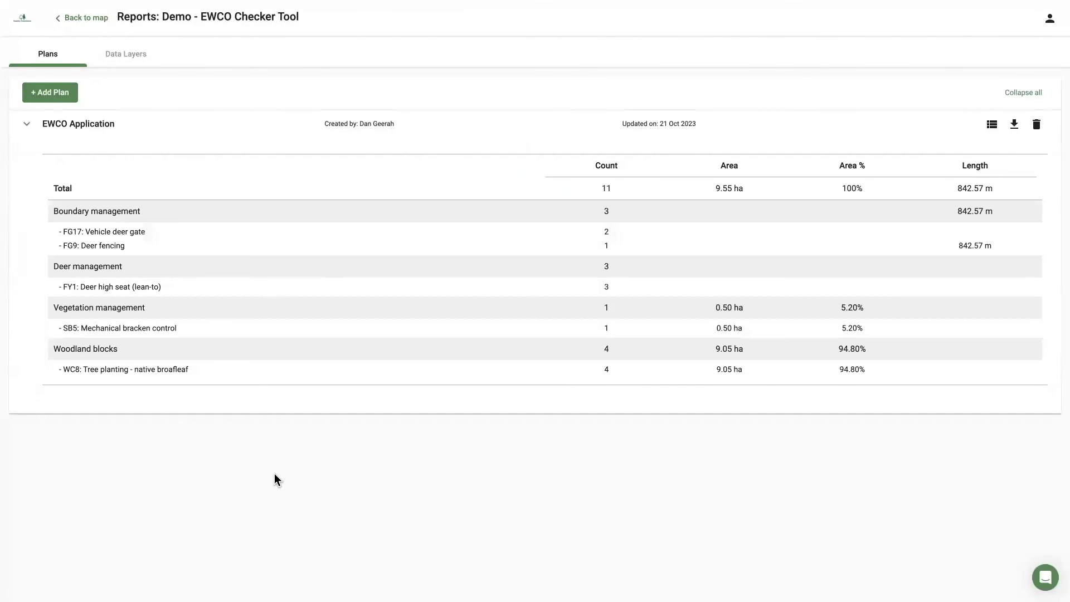
click(992, 123)
drag(419, 557, 719, 560)
click(1027, 18)
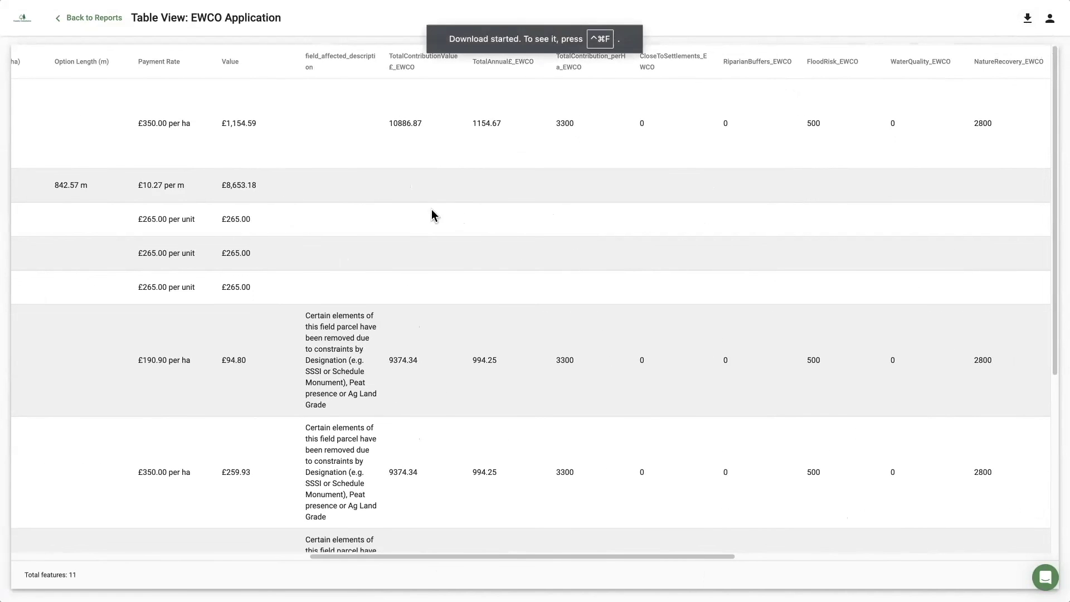
click(93, 18)
click(74, 17)
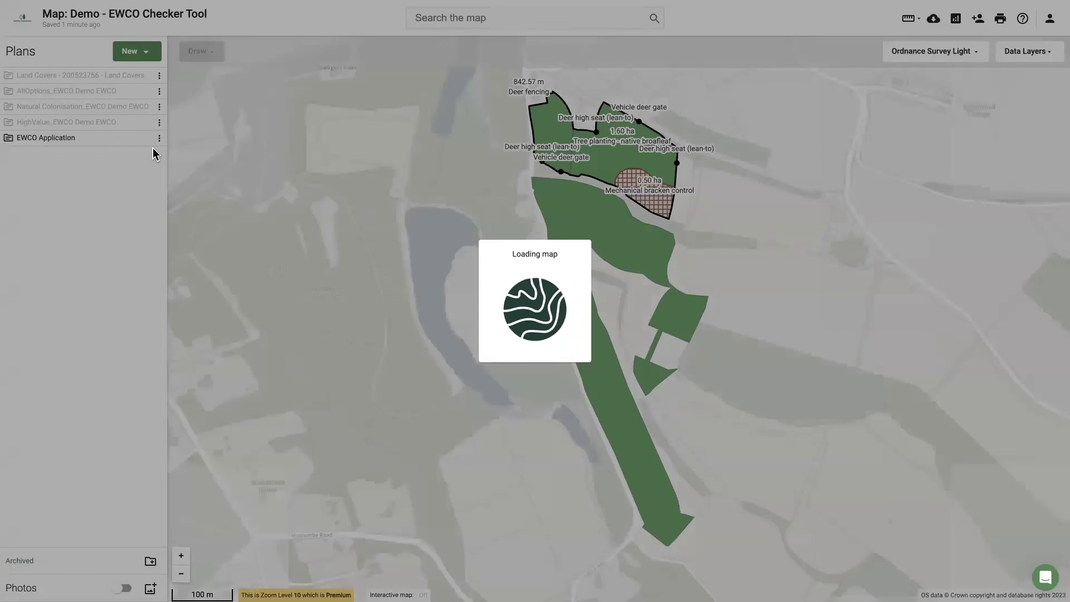
mouse_move(149, 144)
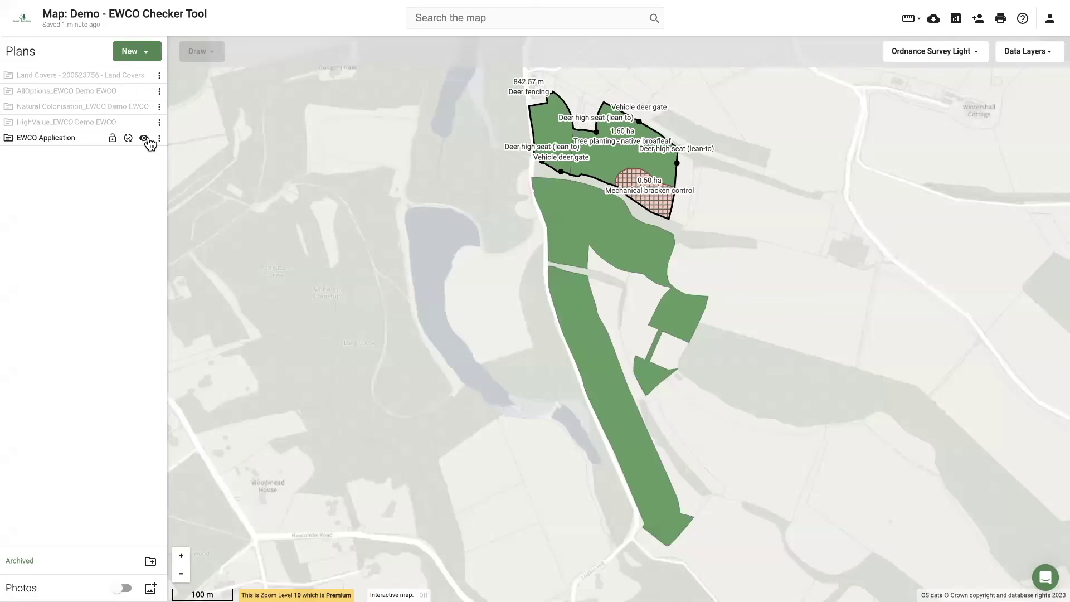